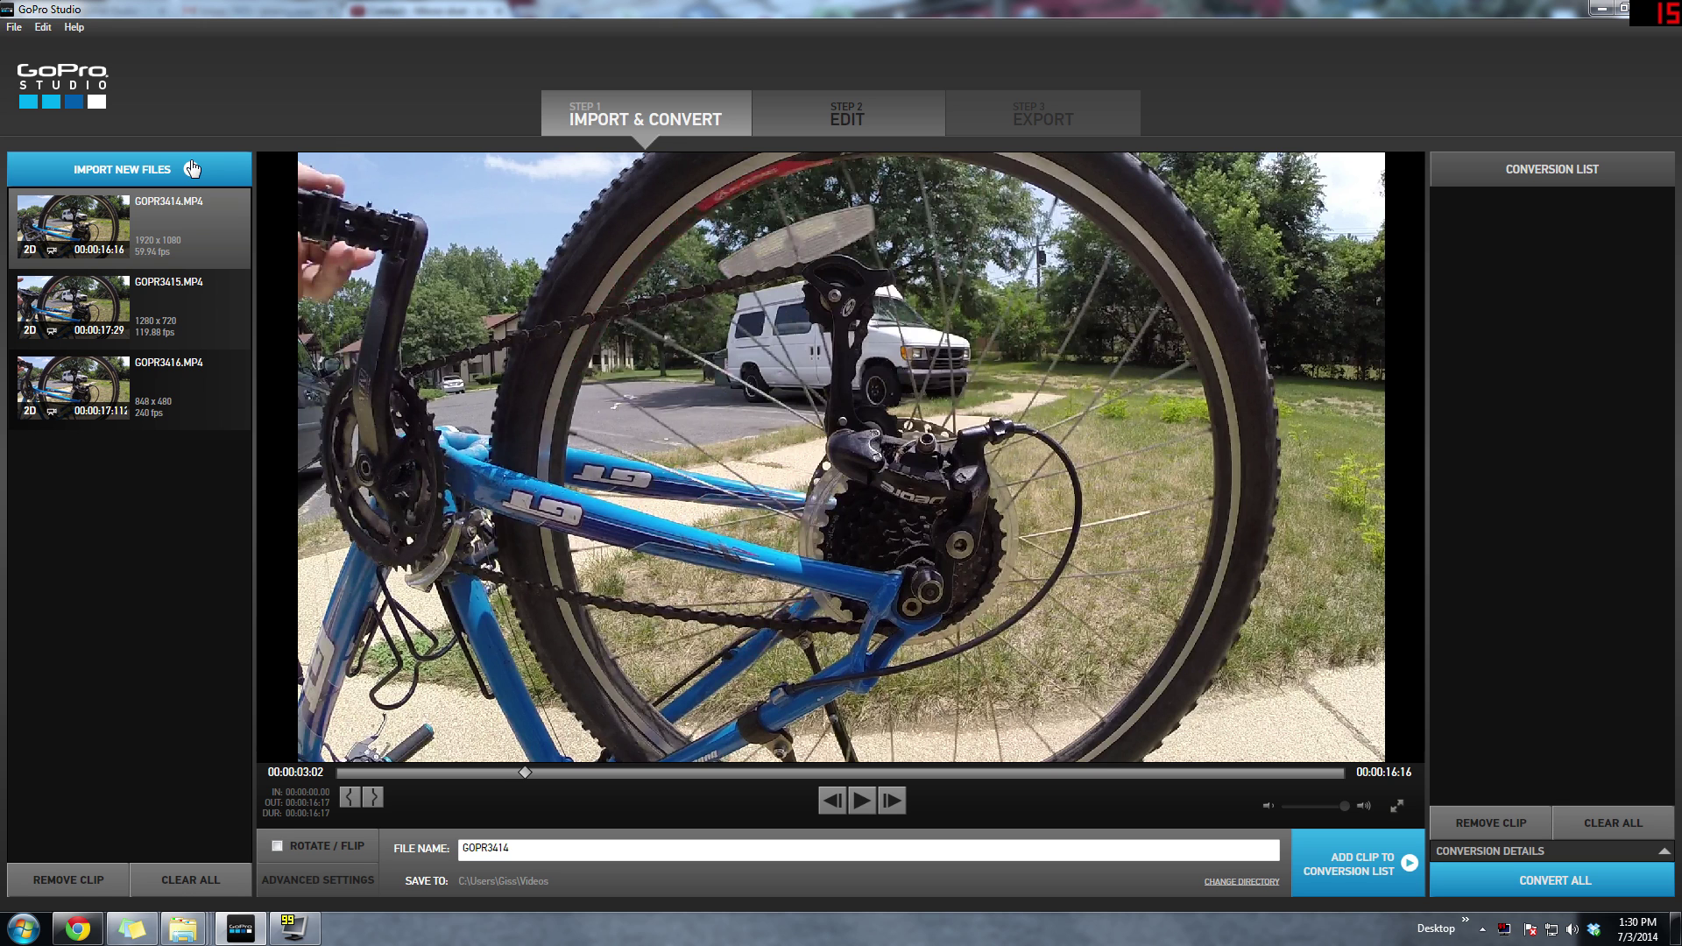
- Preview bike clips GOPR3414, GOPR3415 and GOPR3416 in turn, stopping playback on GOPR3416
click(862, 801)
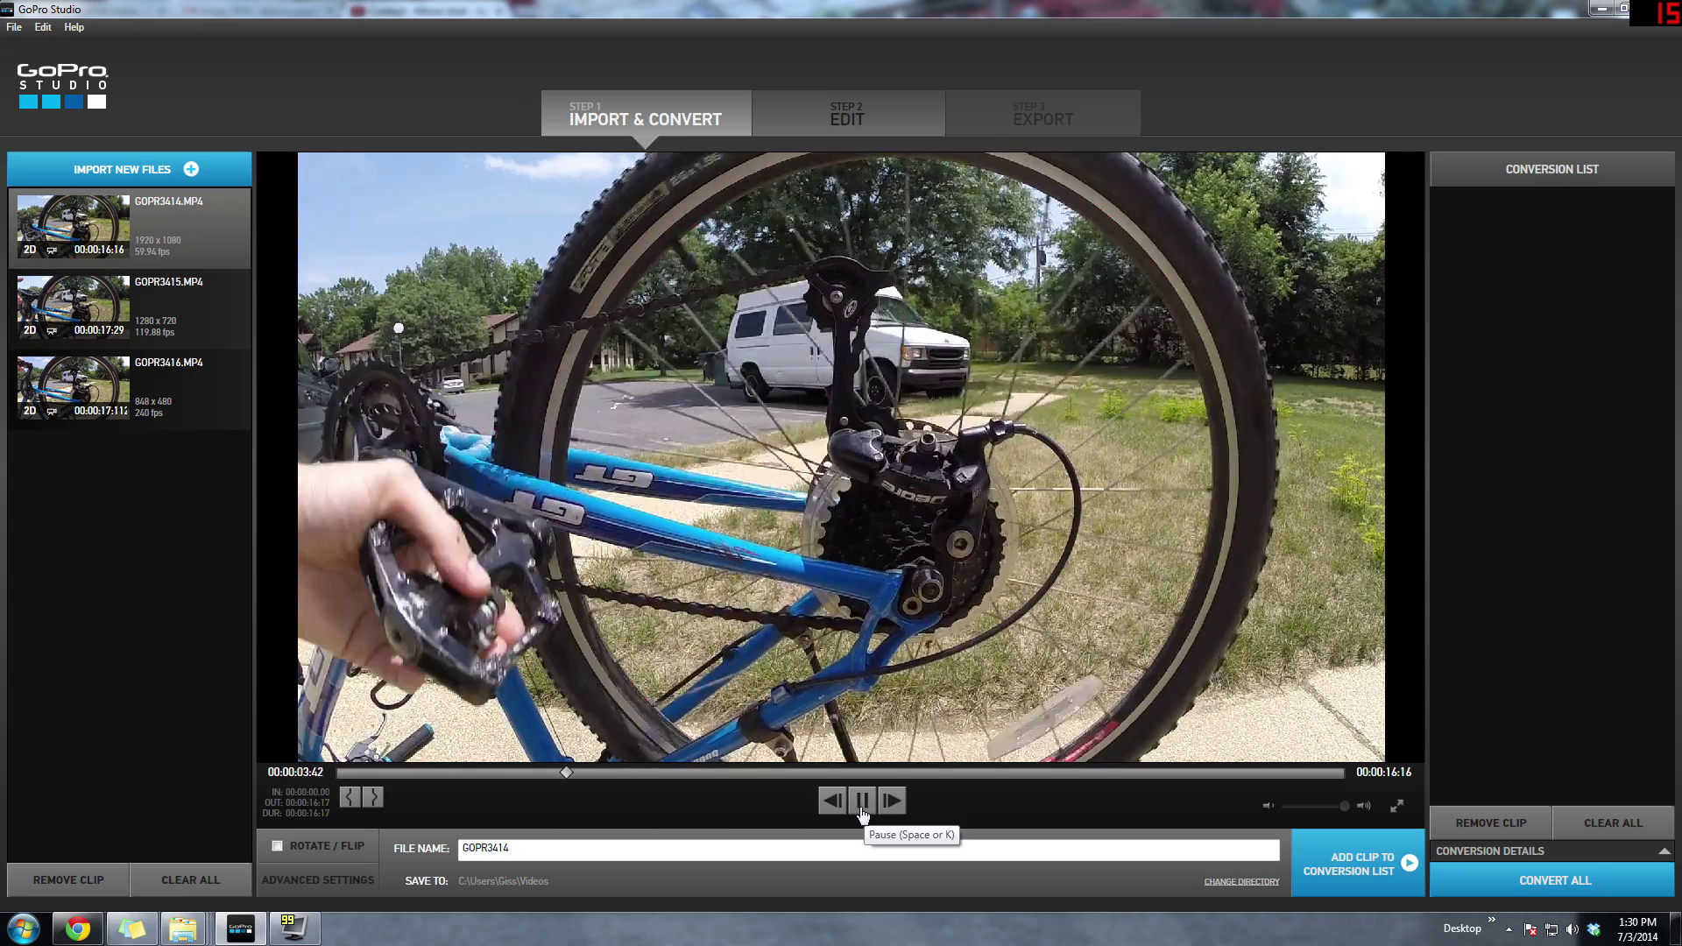
click(169, 303)
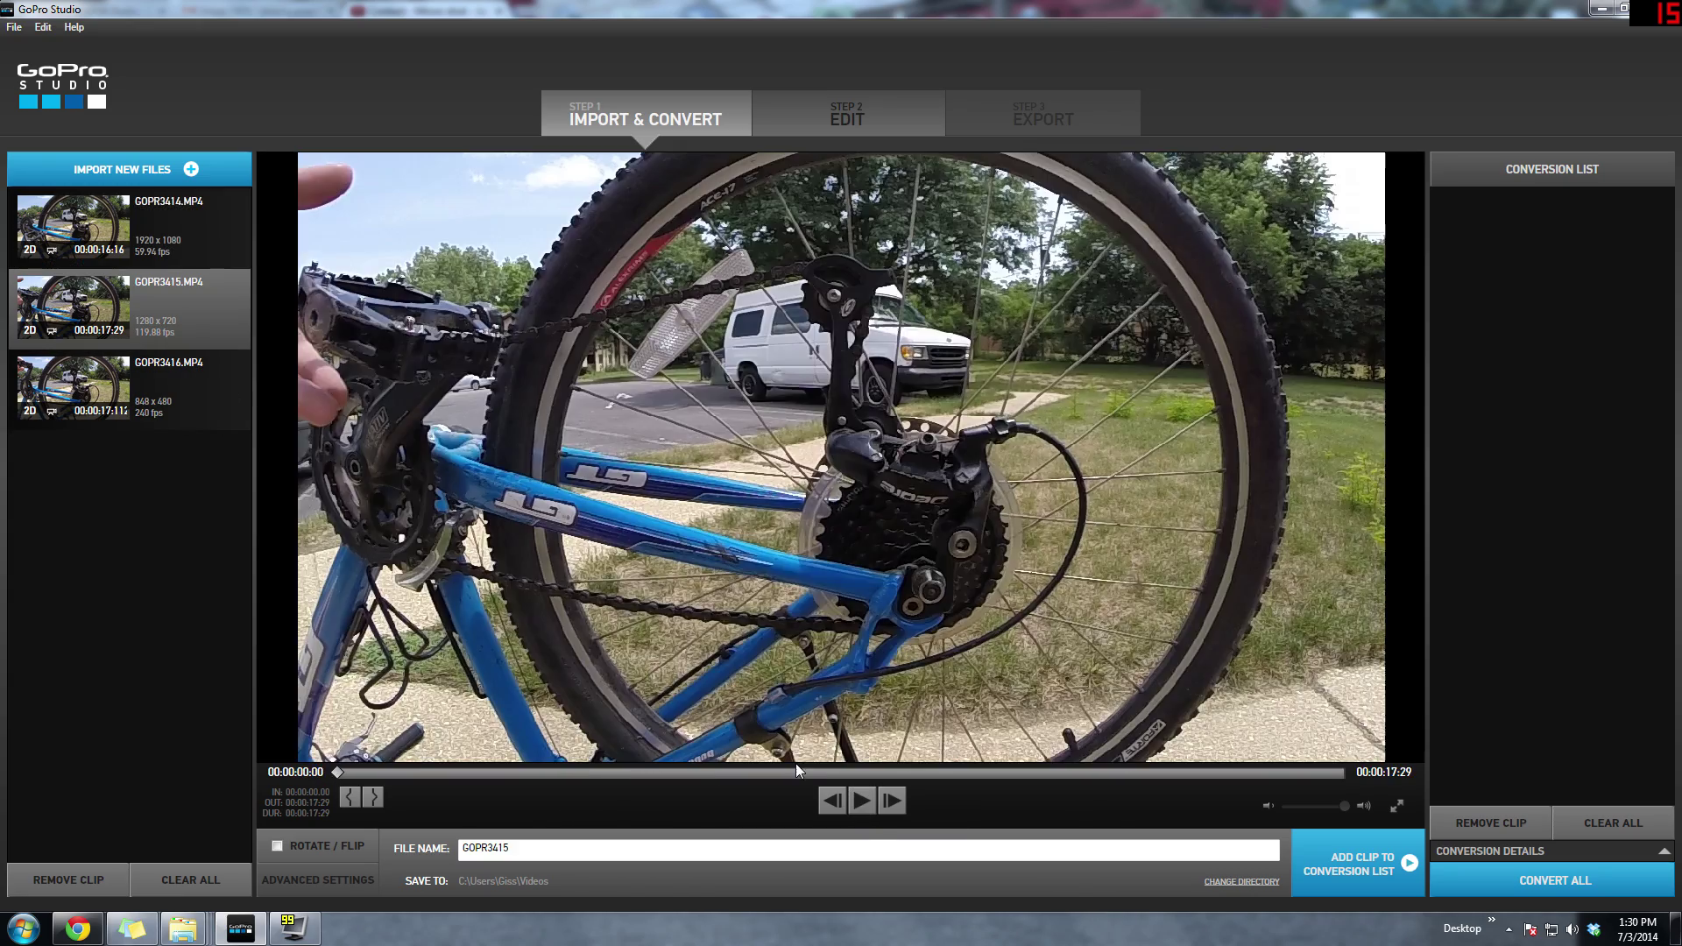
click(866, 808)
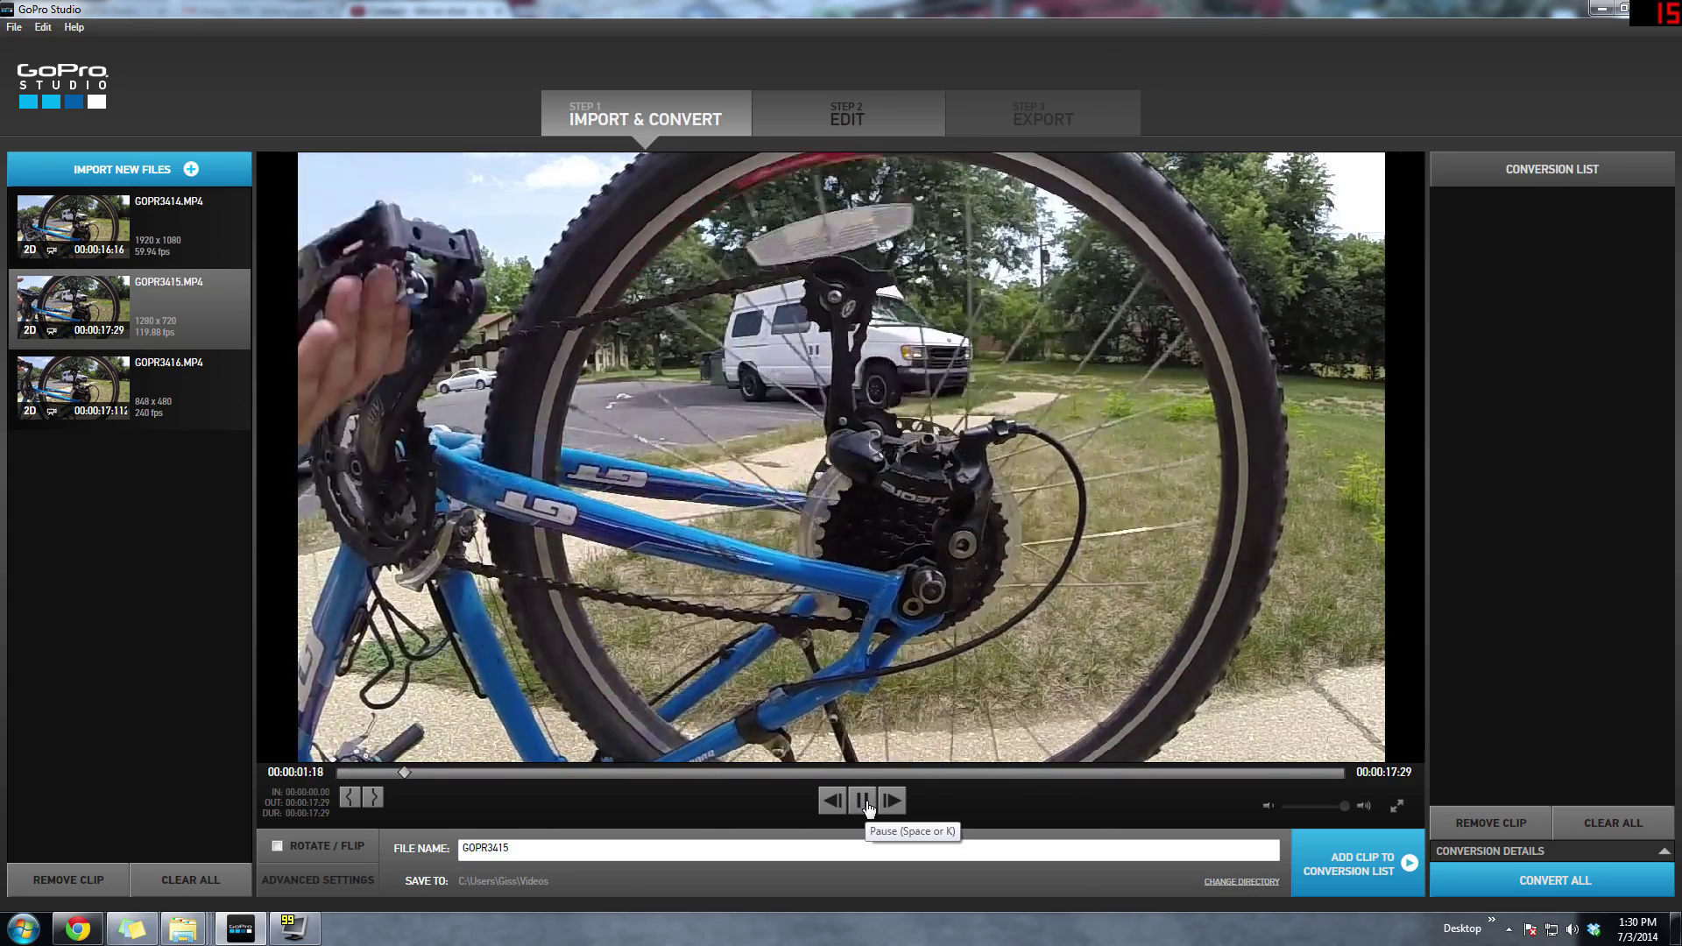
click(208, 384)
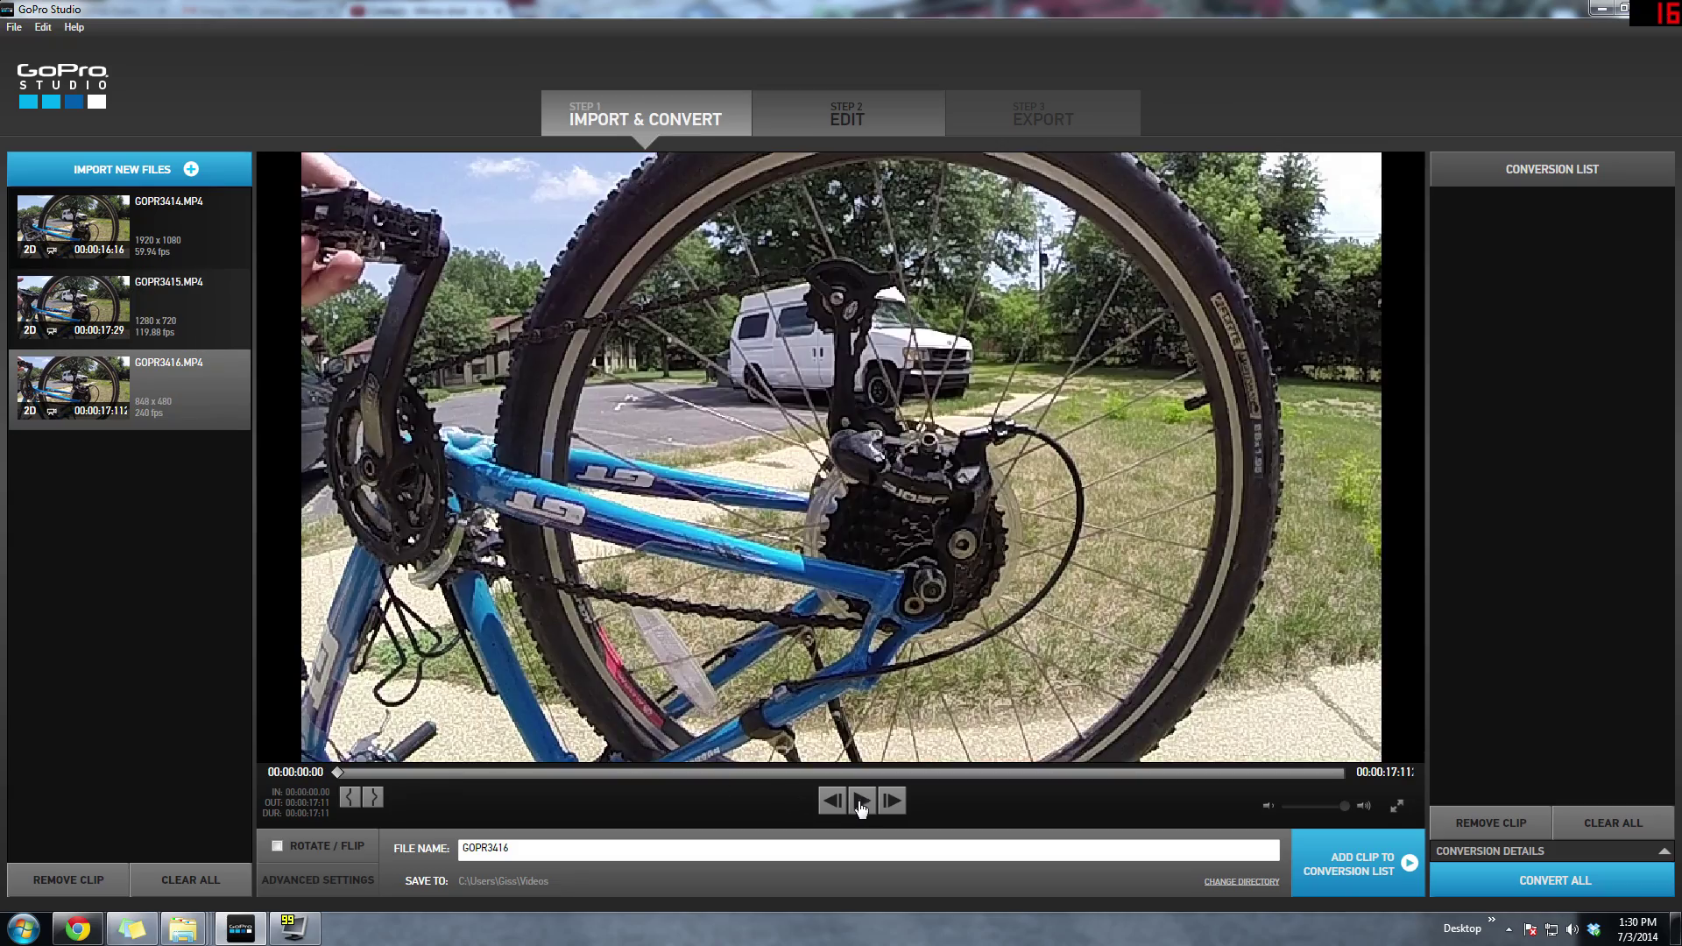
click(864, 803)
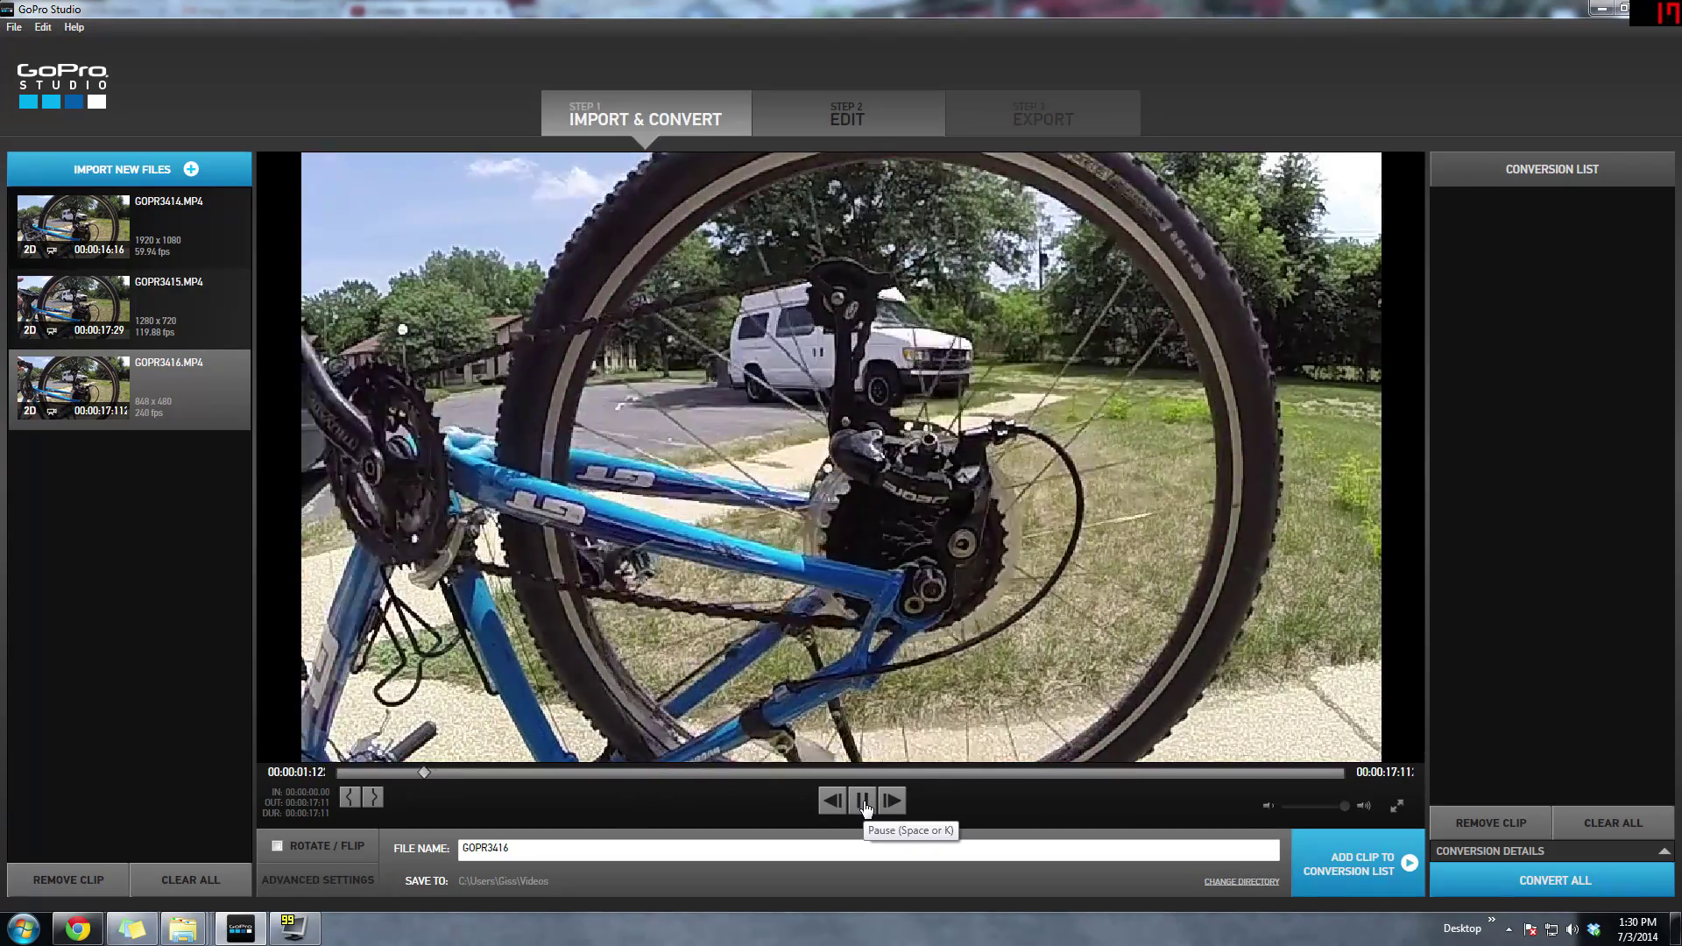
click(864, 803)
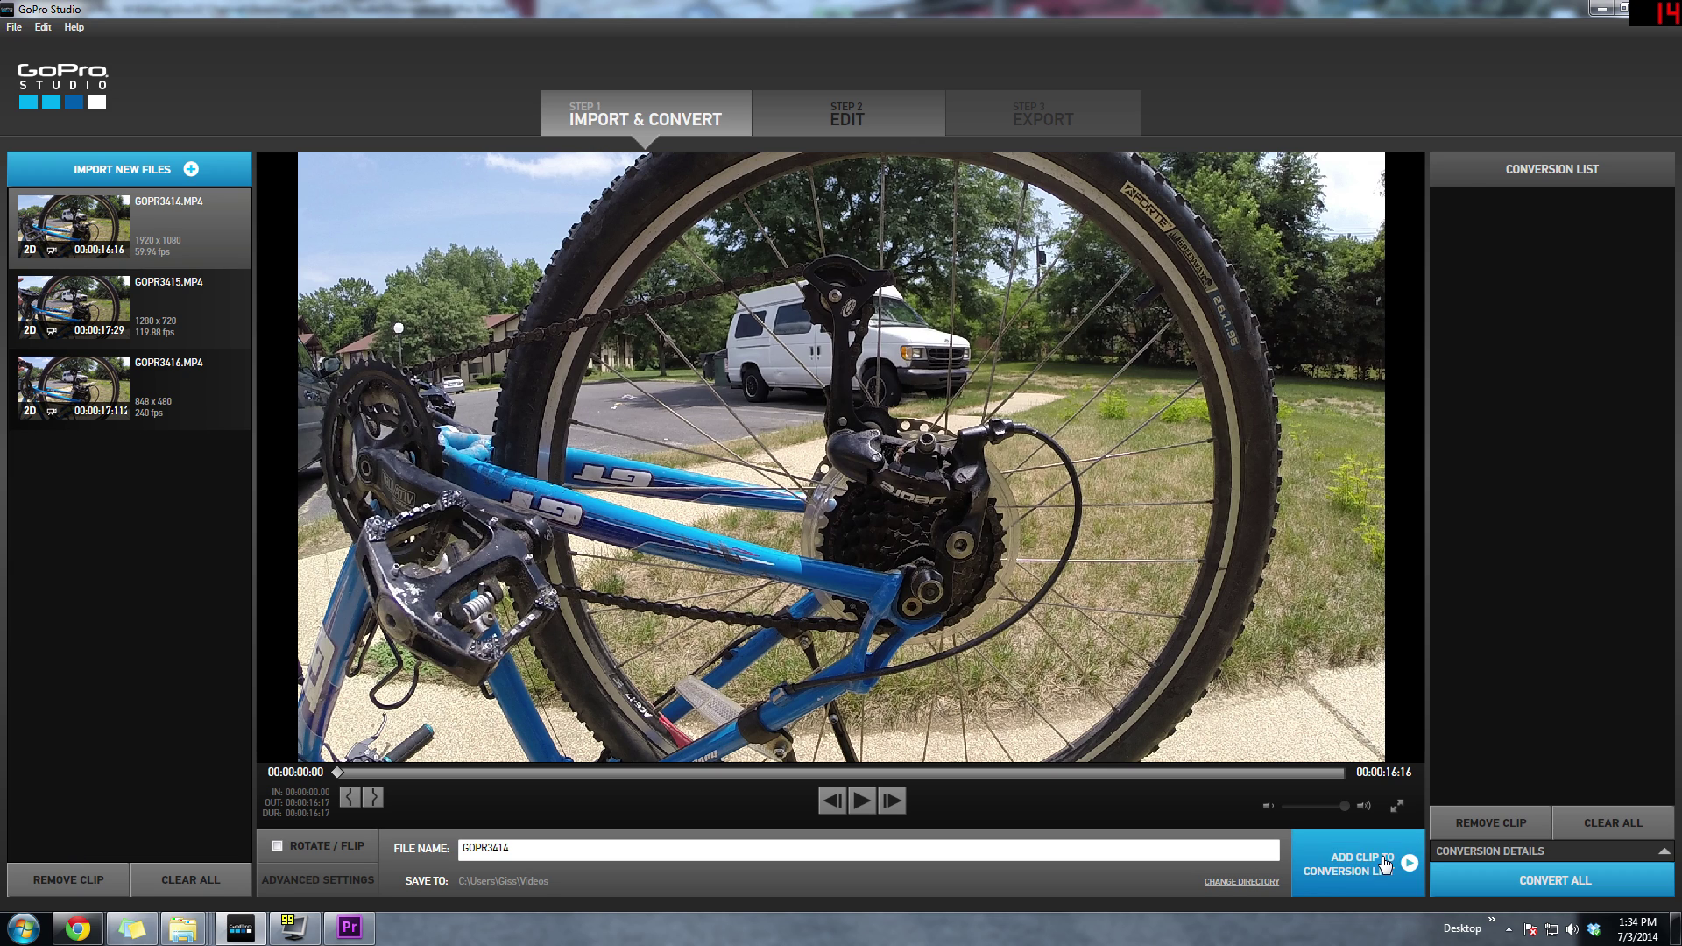
- Queue GOPR3414, GOPR3415 and GOPR3416 in the conversion list and convert them all to AVI
click(1306, 880)
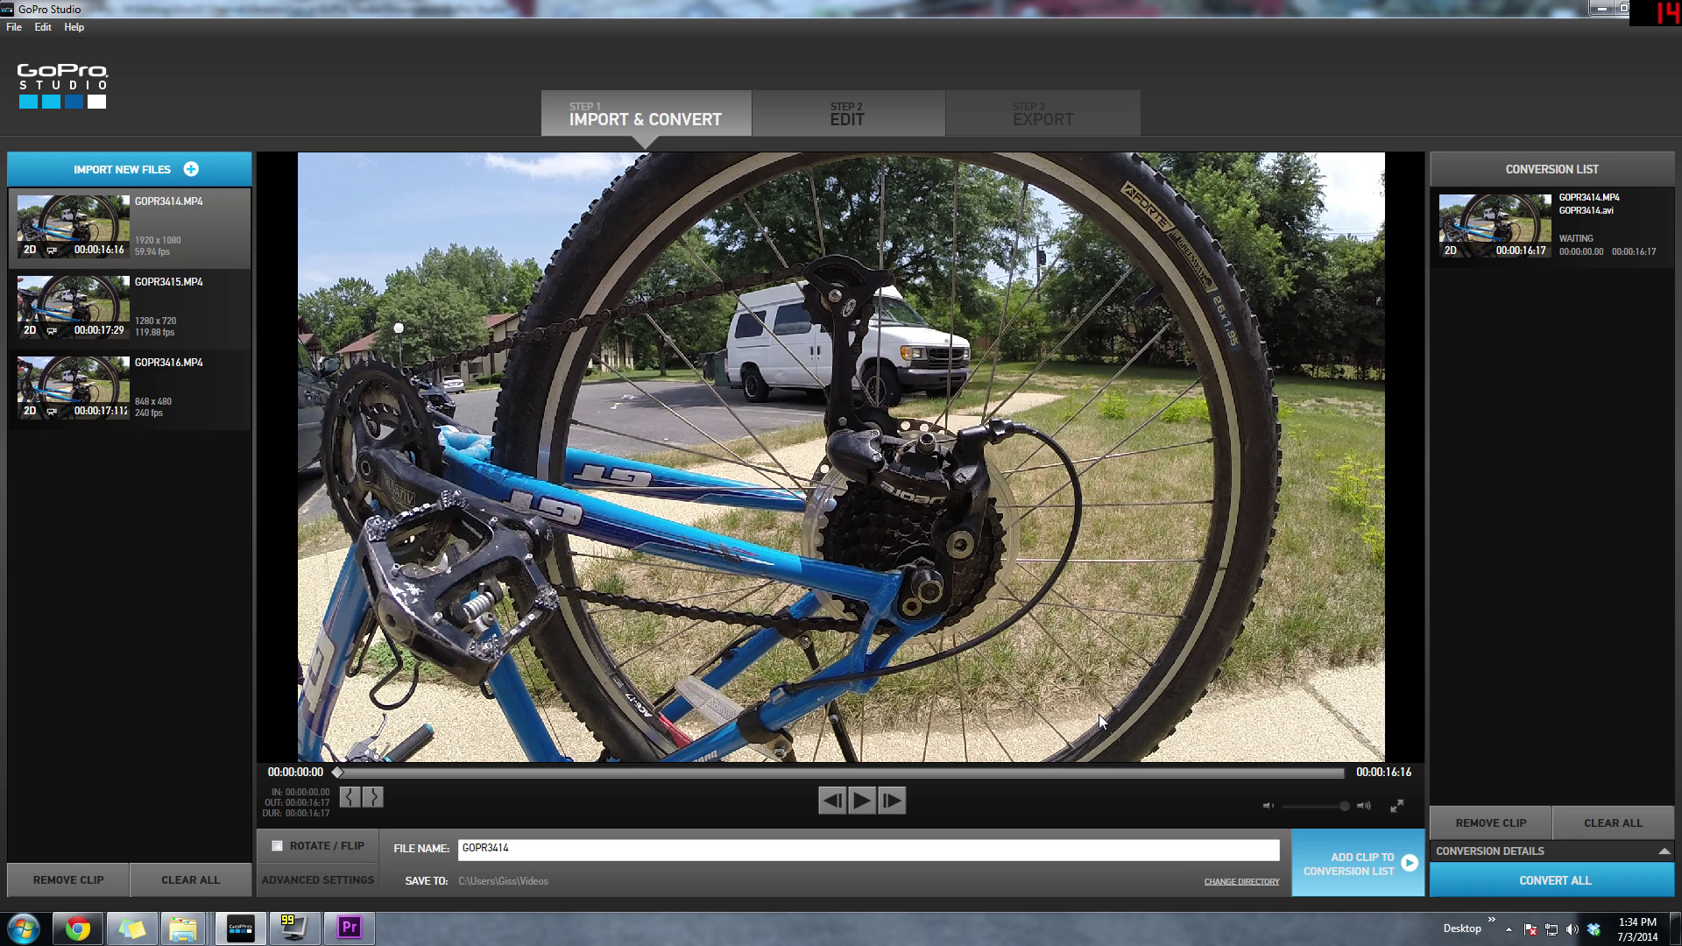
click(1313, 867)
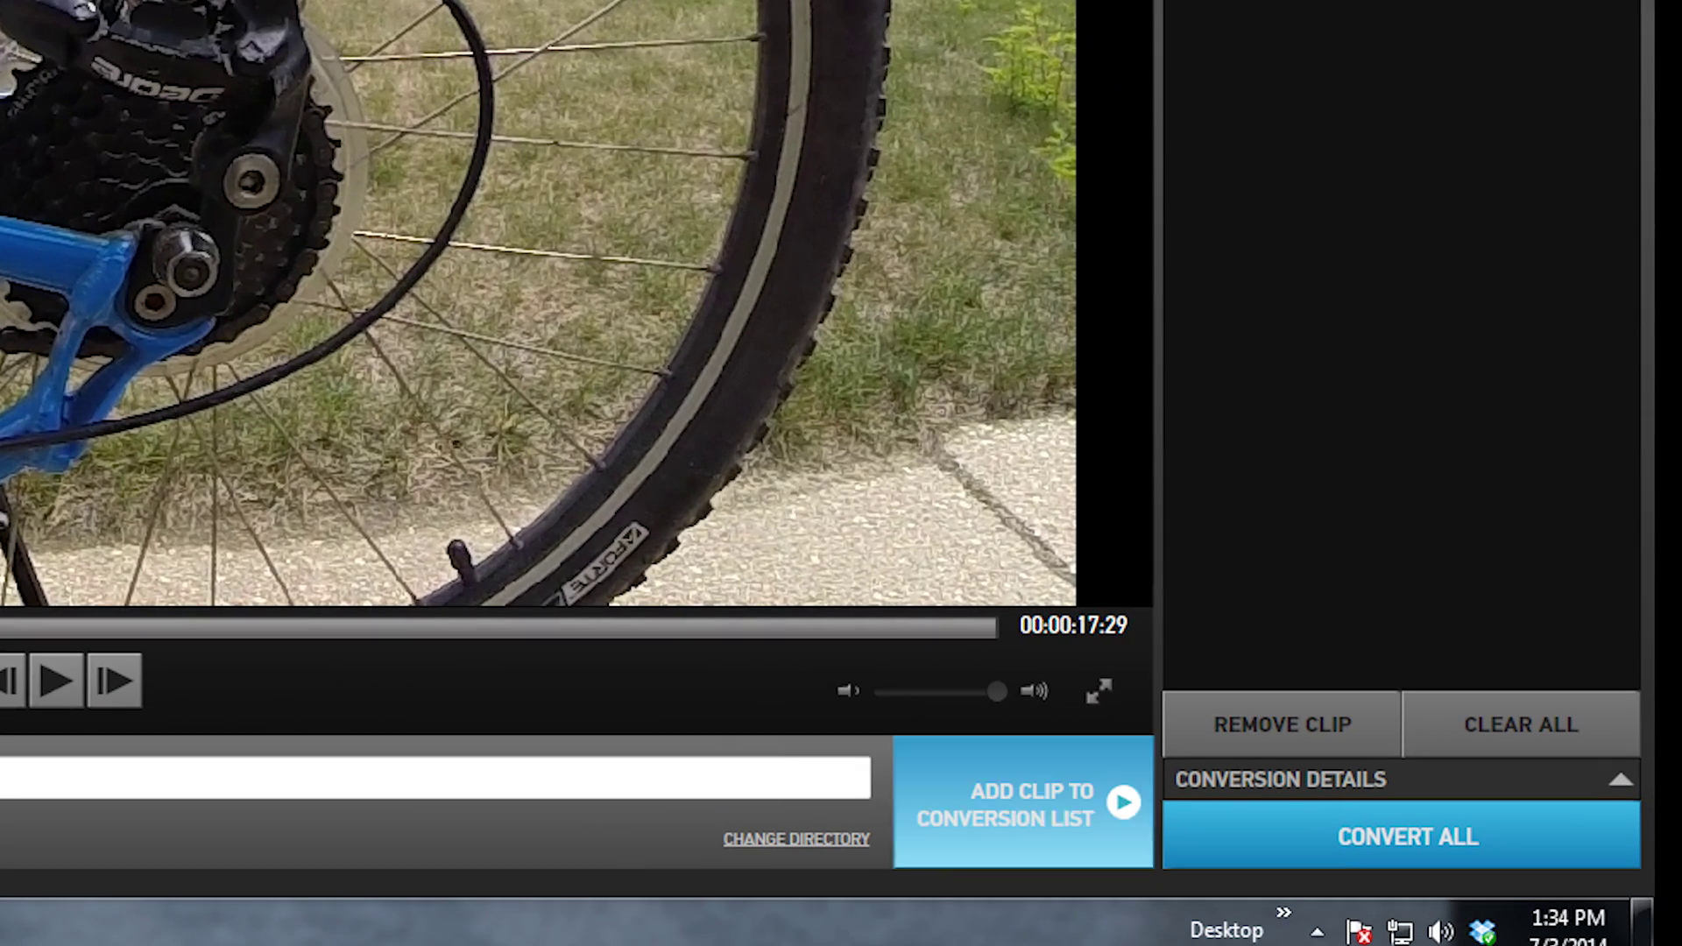
click(1312, 868)
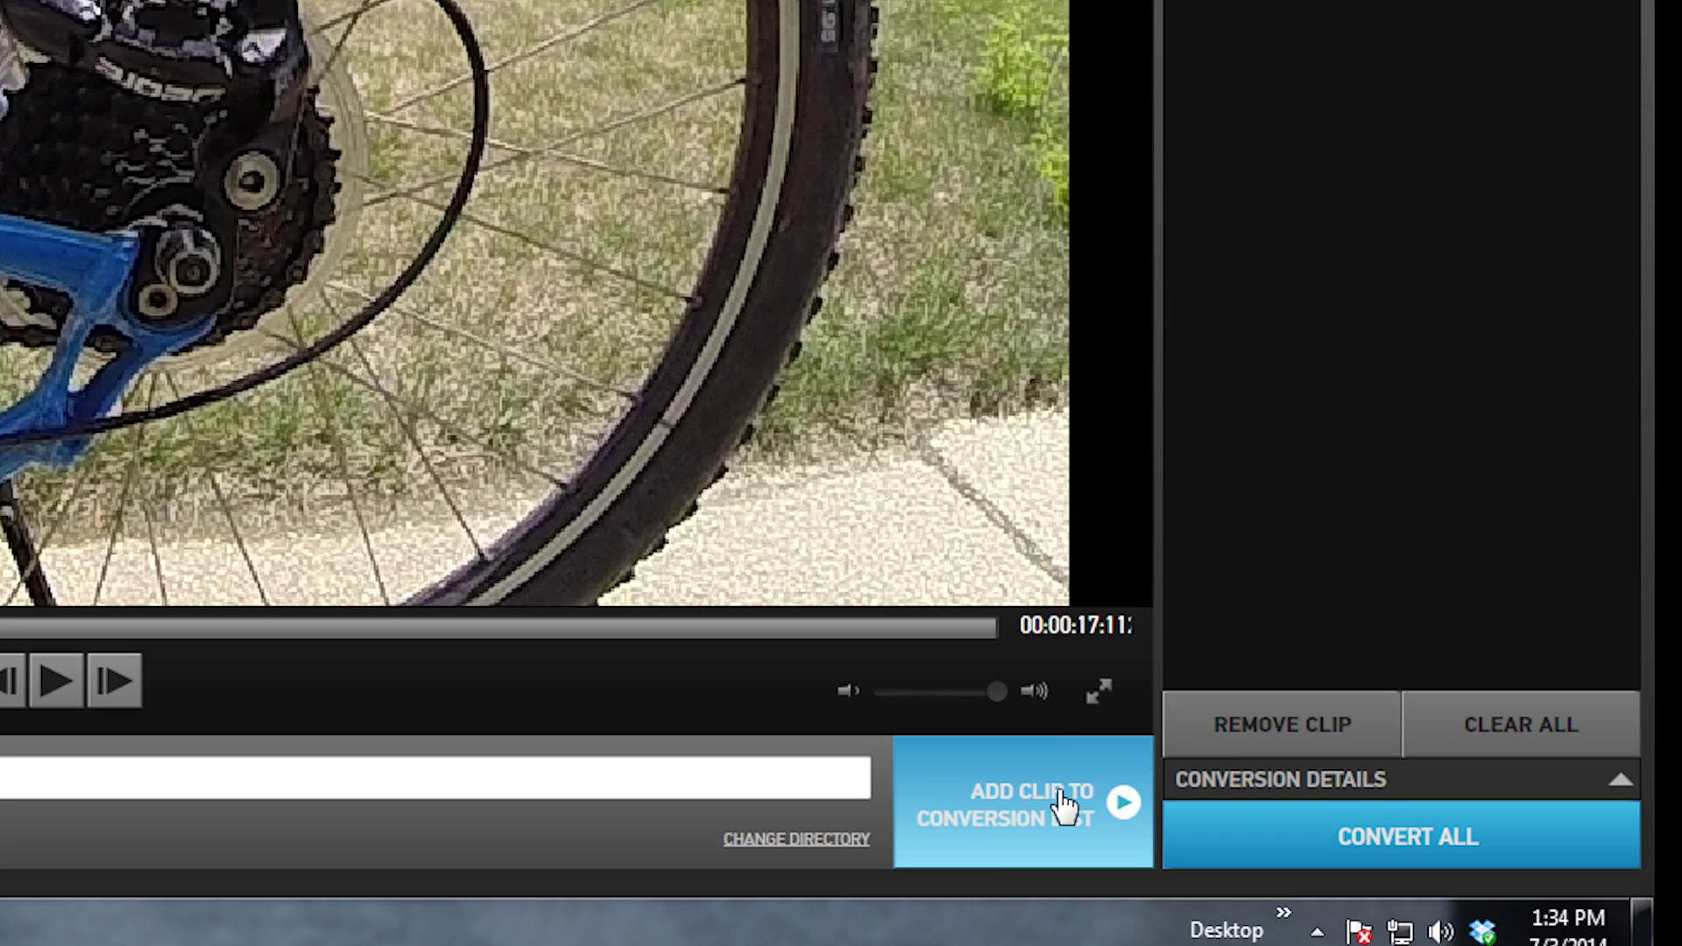
click(1450, 863)
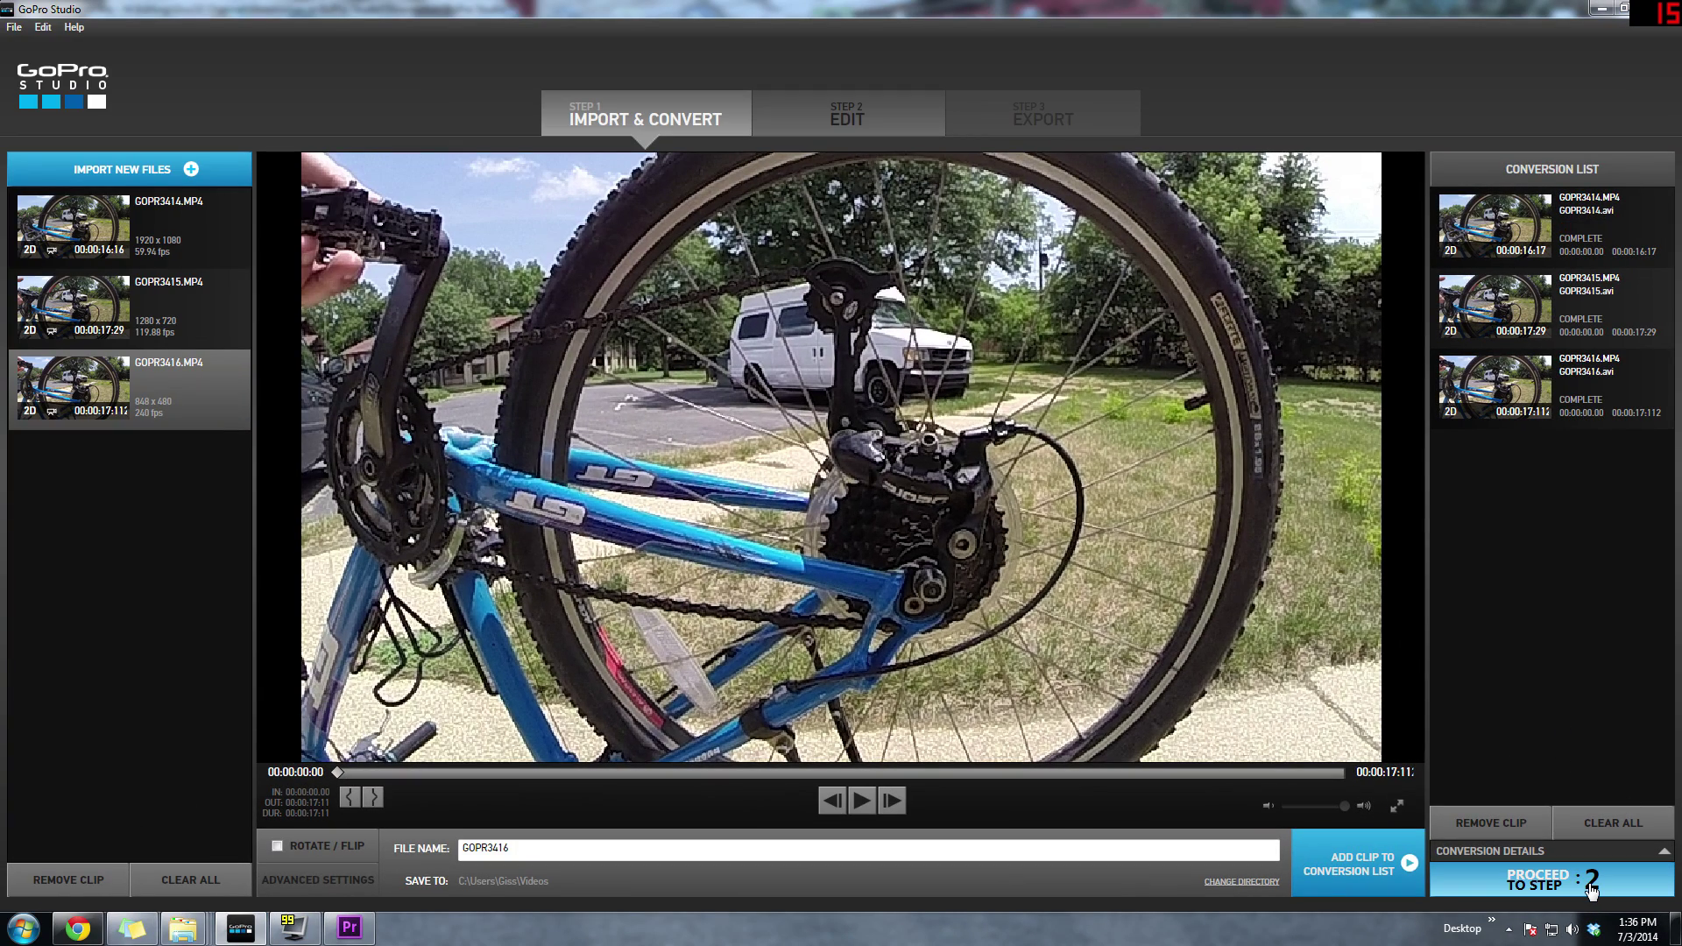
- Proceed to the Edit step without a template and preview the three converted AVI clips
click(1590, 887)
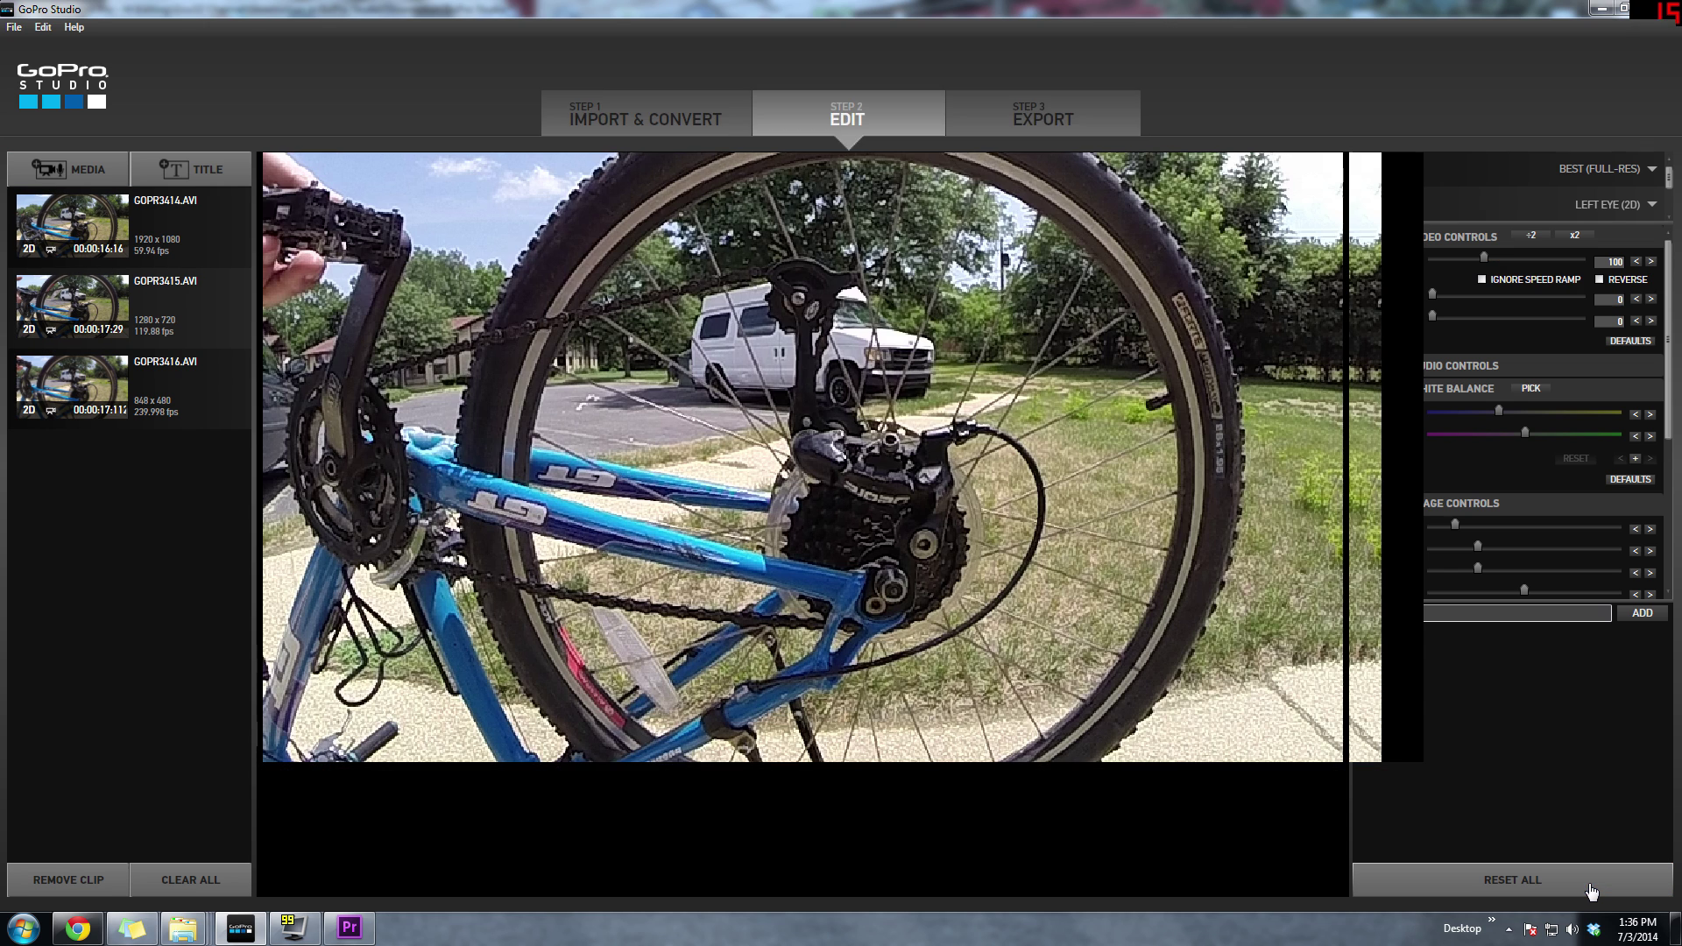
click(562, 813)
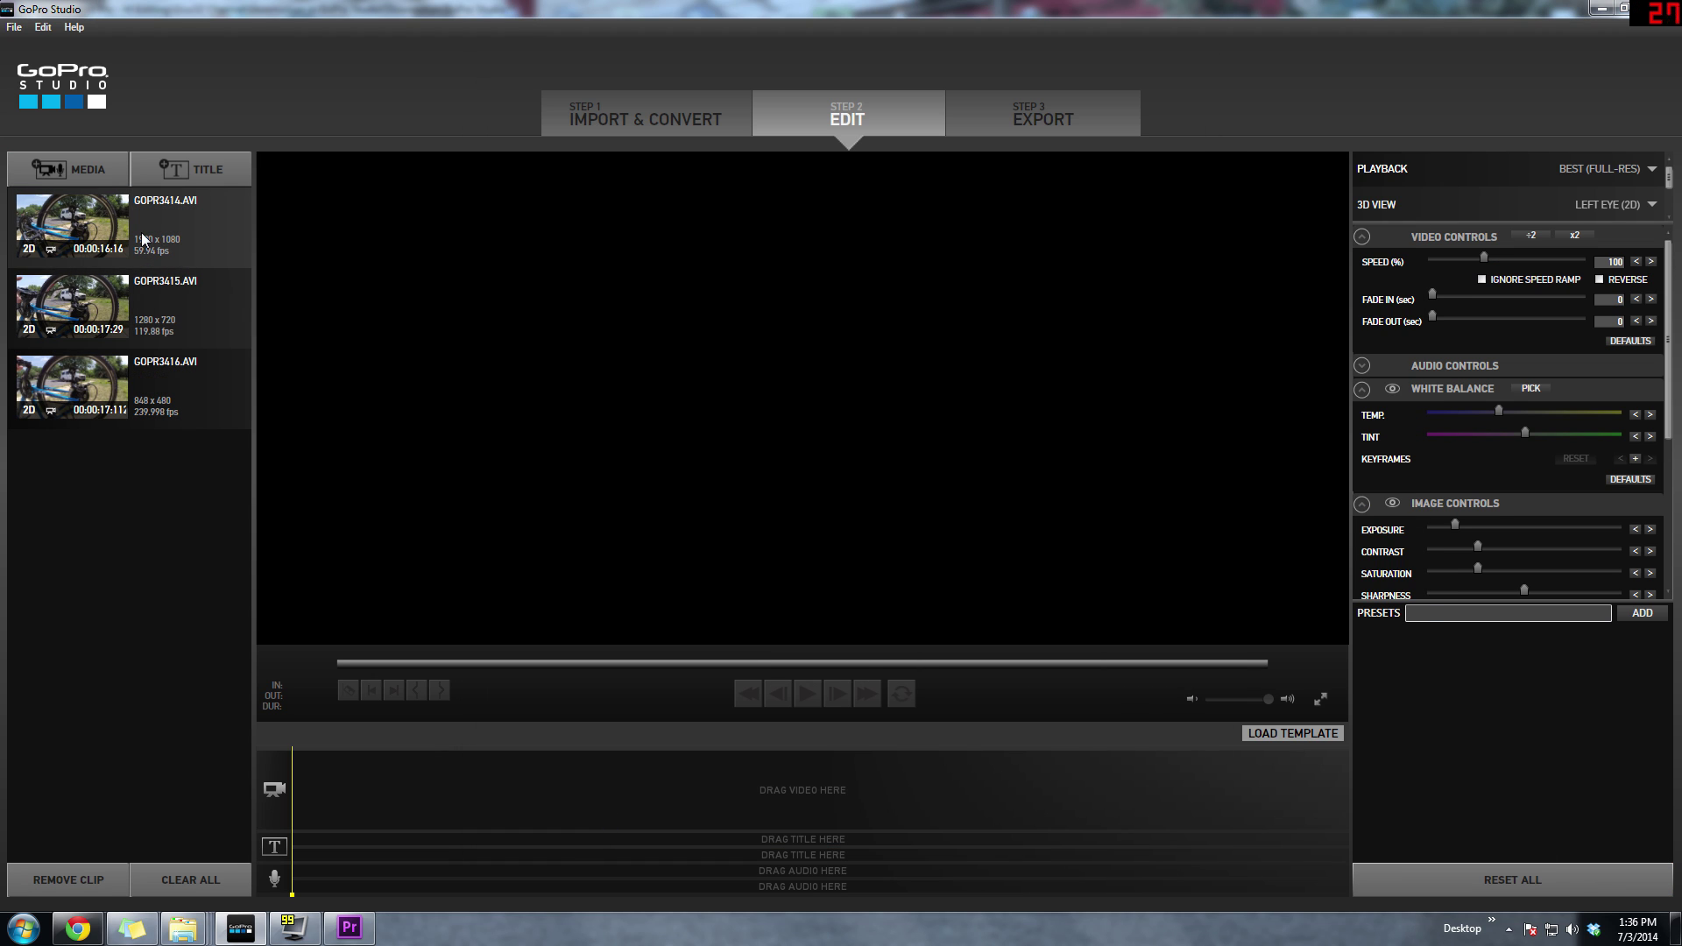
click(177, 233)
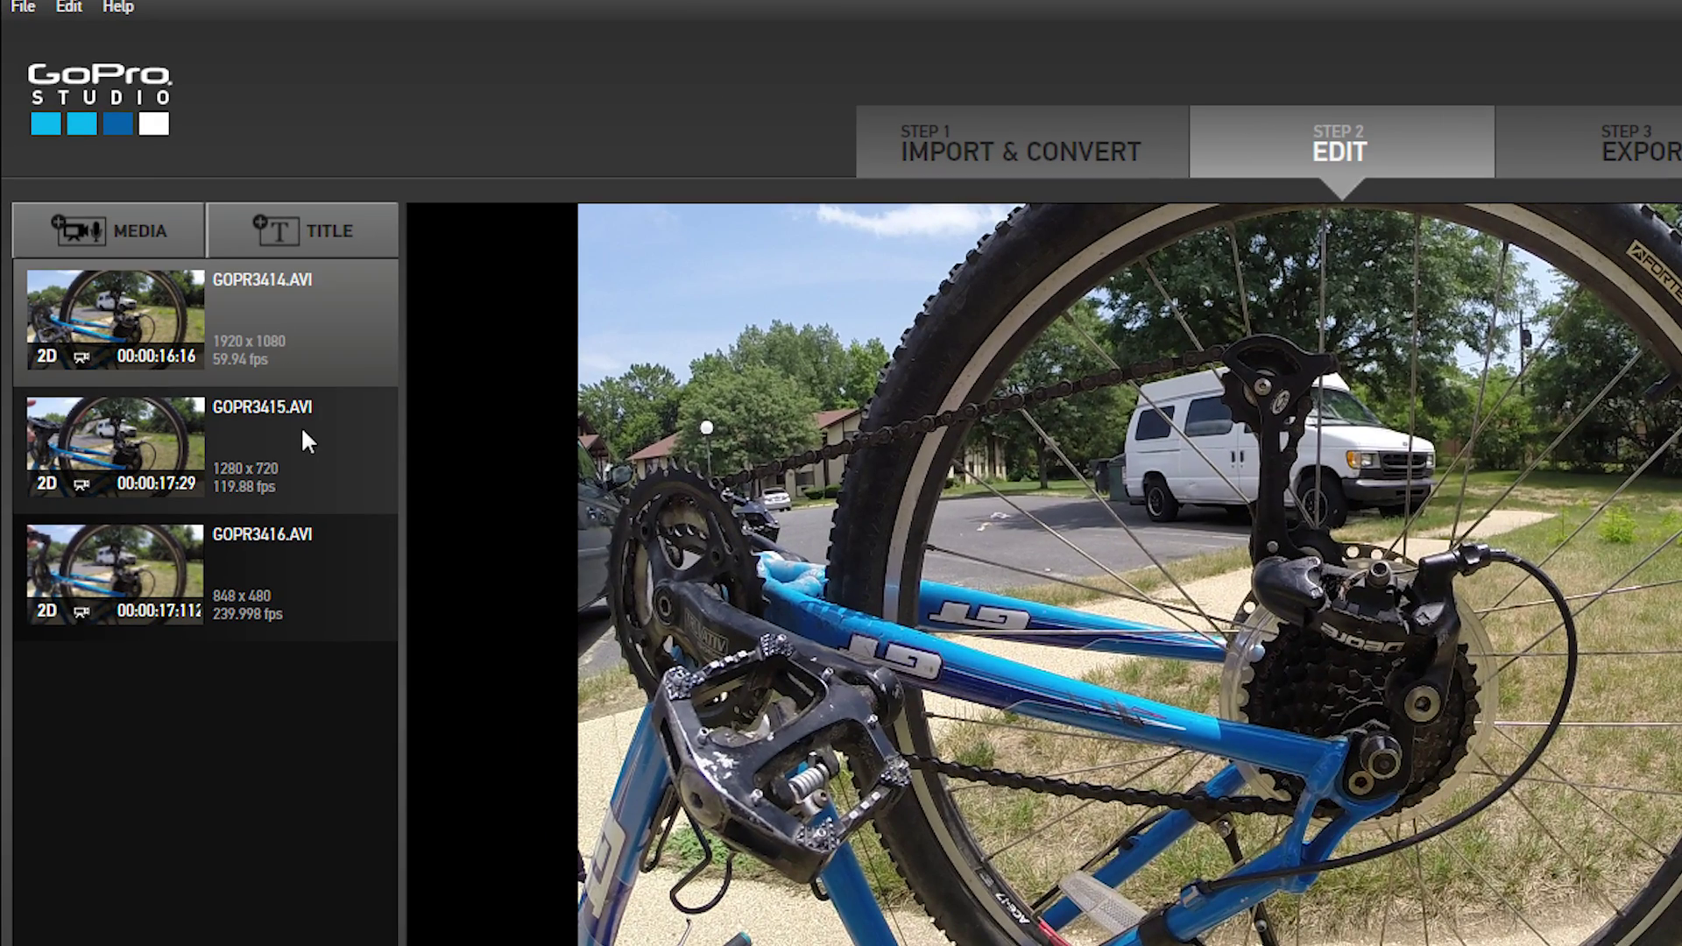
click(191, 314)
click(282, 593)
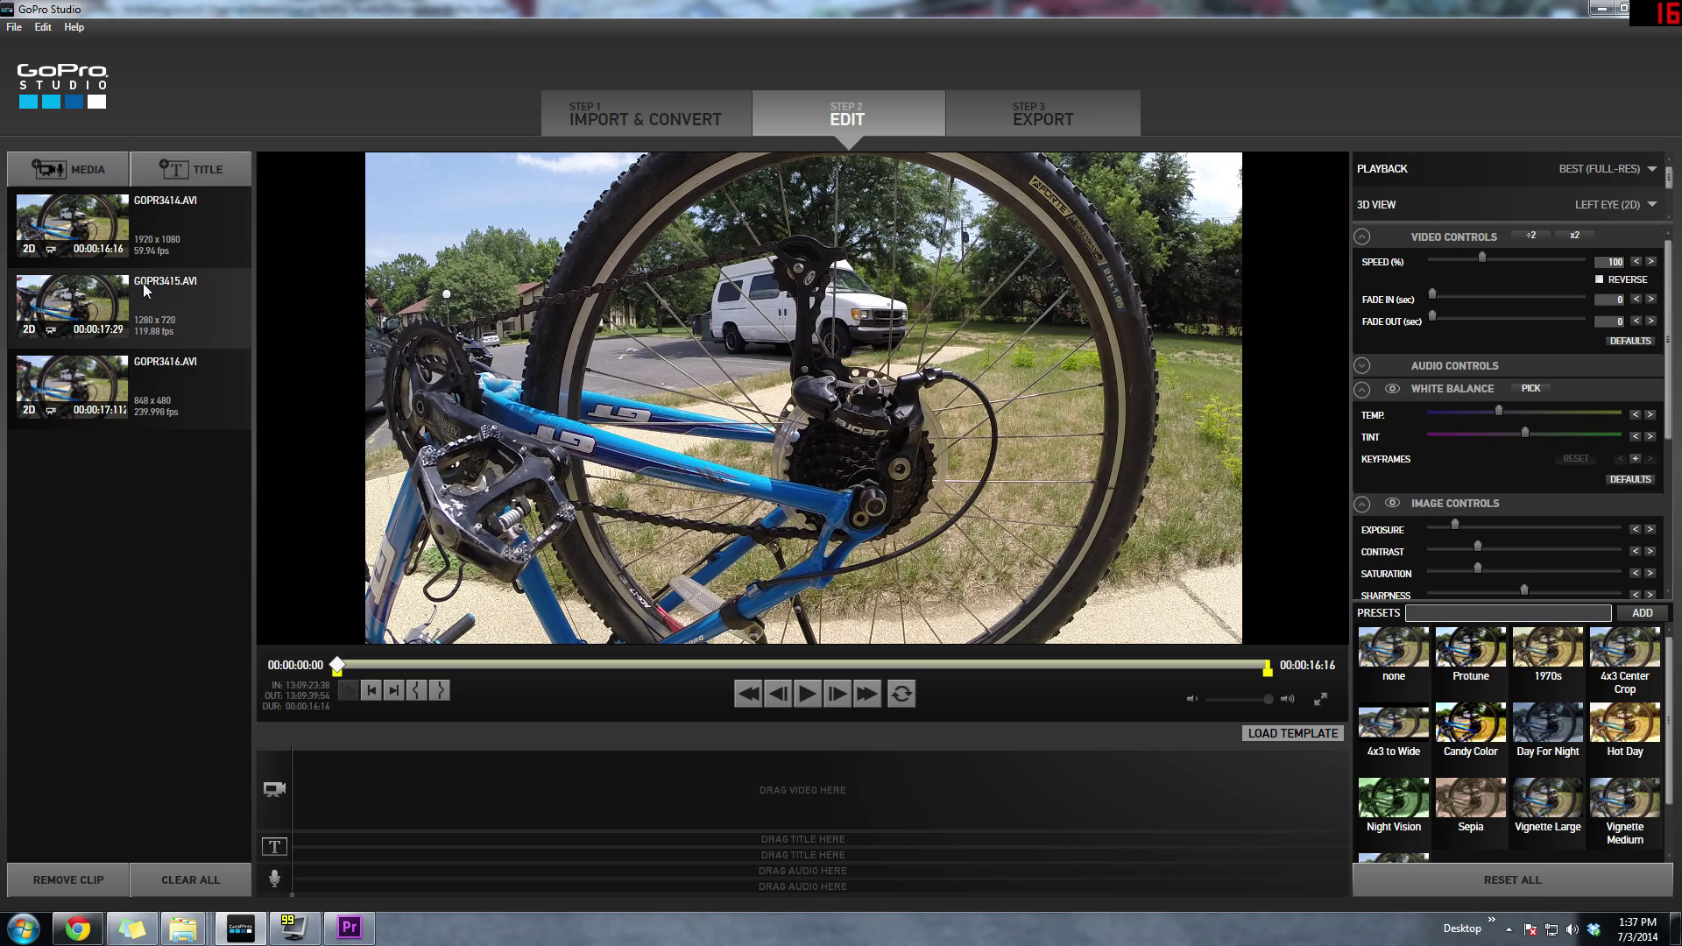
- Place GOPR3414.AVI on the timeline's video track and play it
click(269, 326)
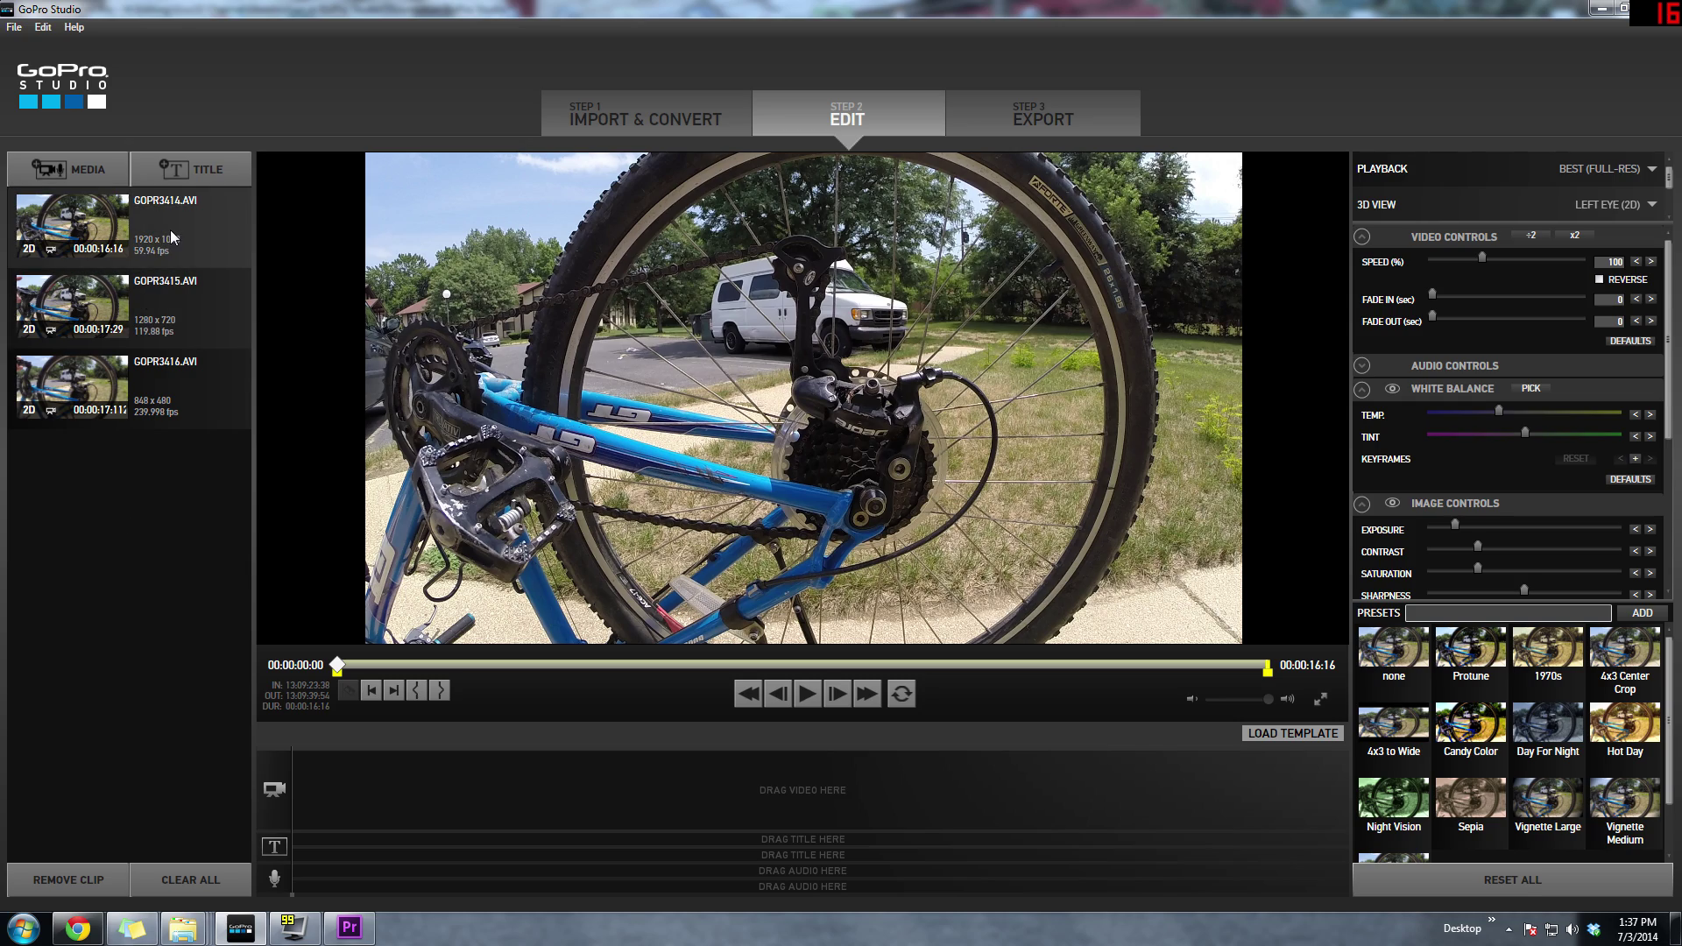
drag(173, 217, 335, 795)
key(space)
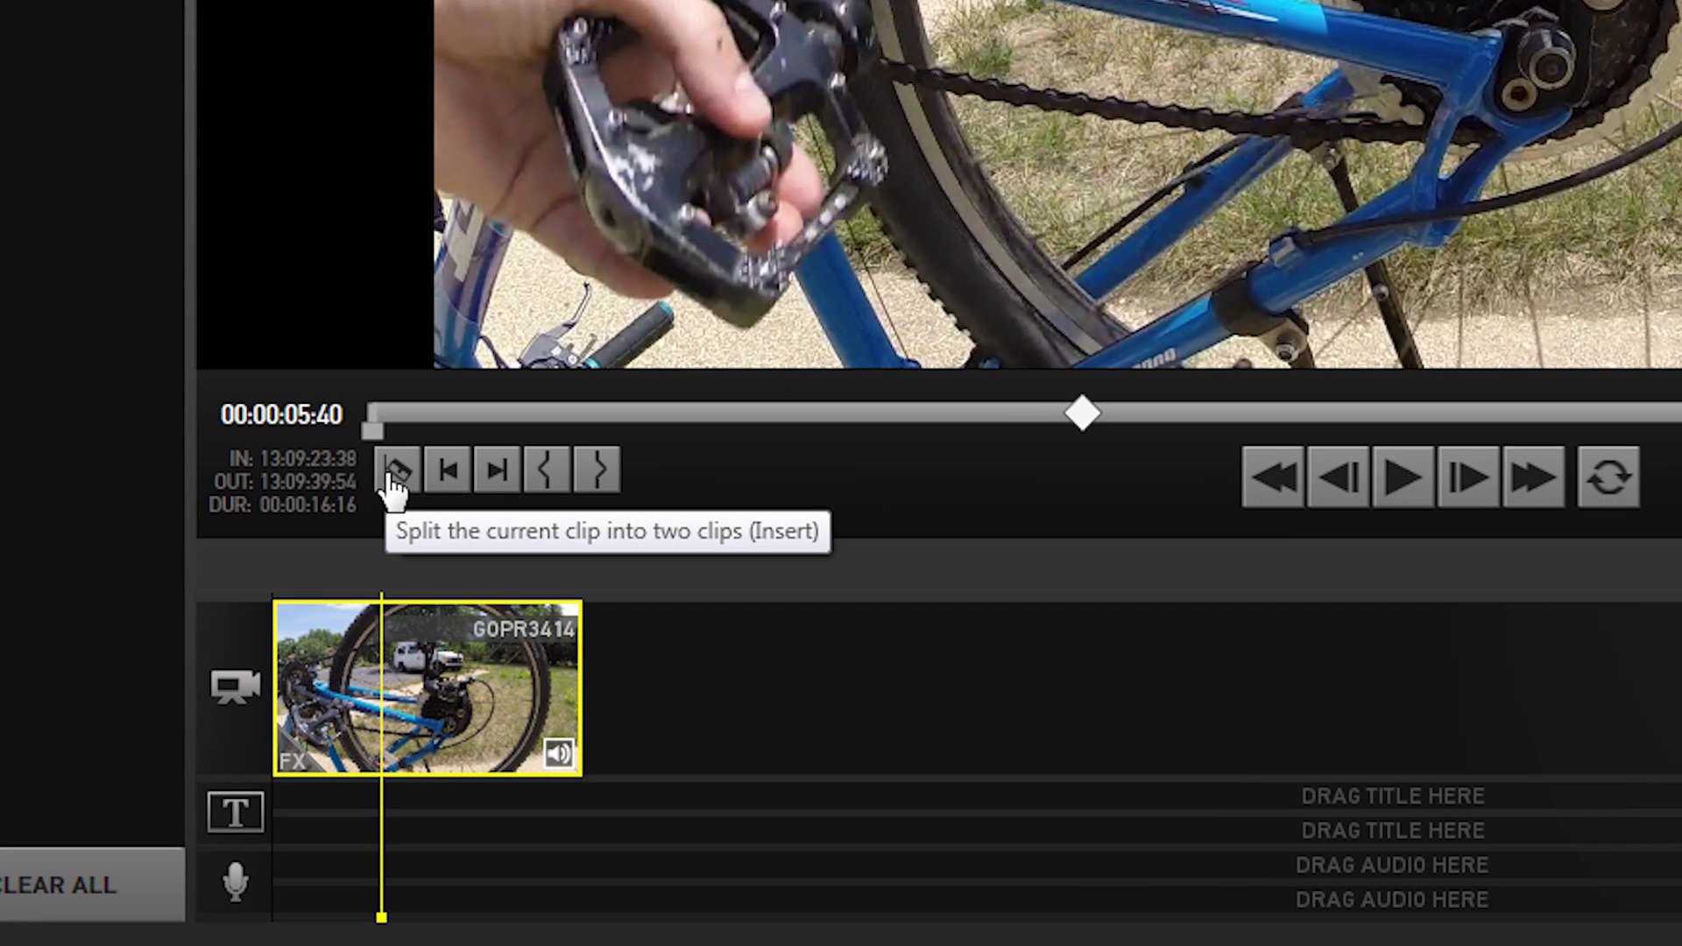
- Split GOPR3414 at the playhead, set the second part to 50% speed, and preview it
click(396, 473)
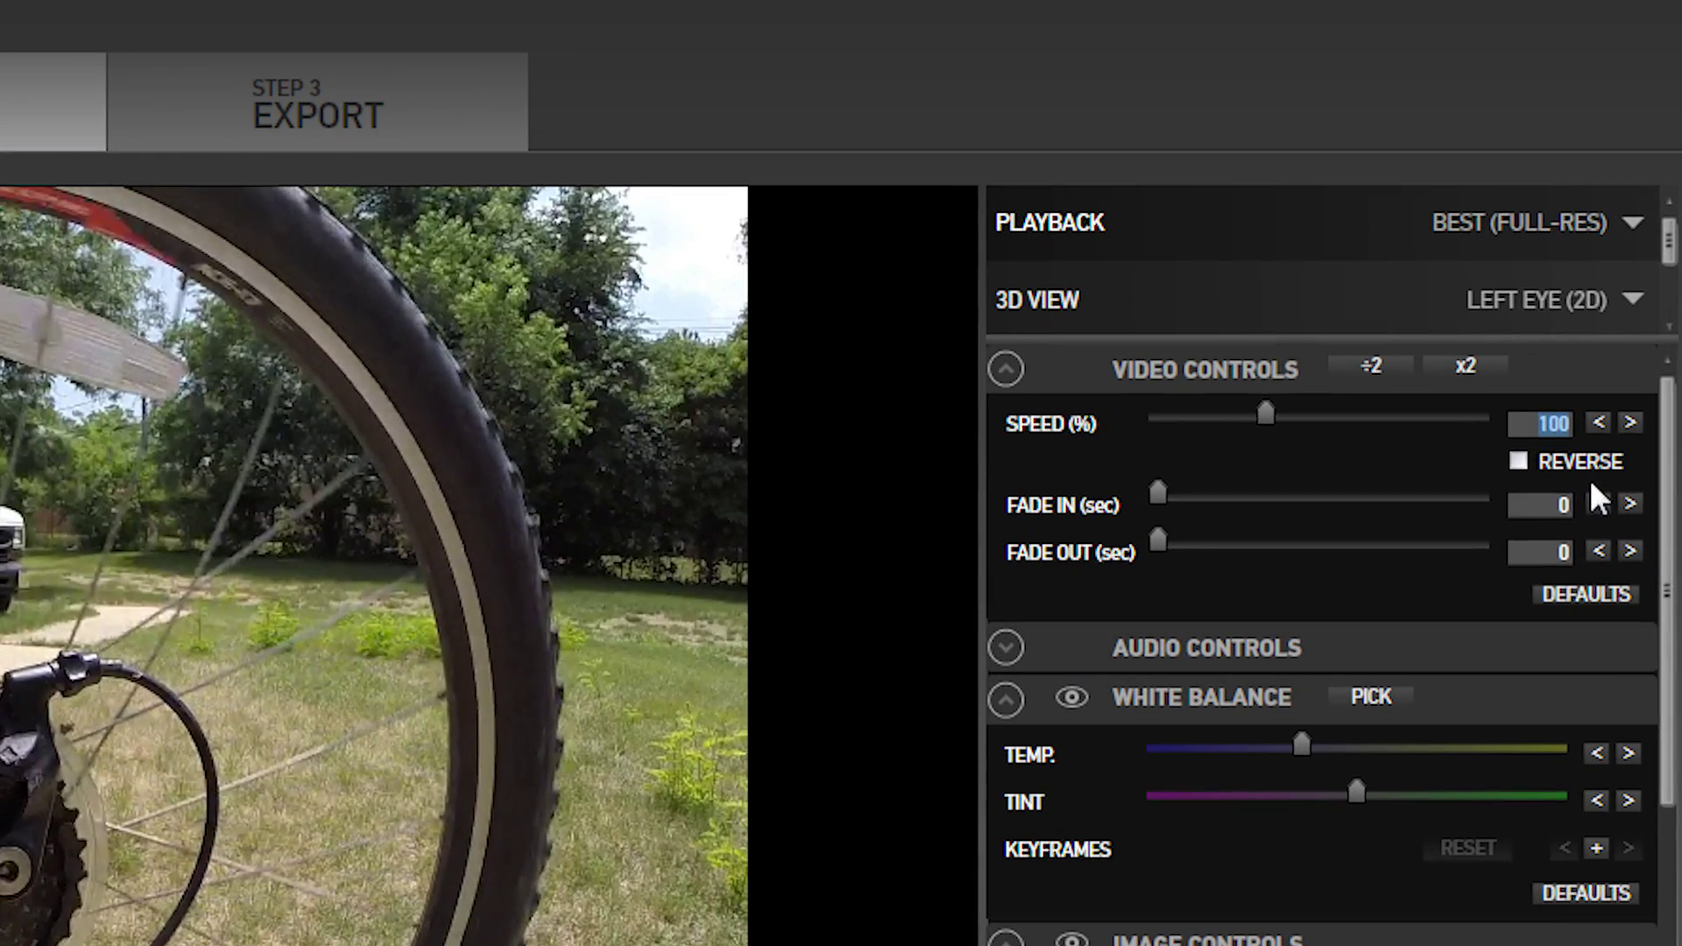
text(50)
key(Return)
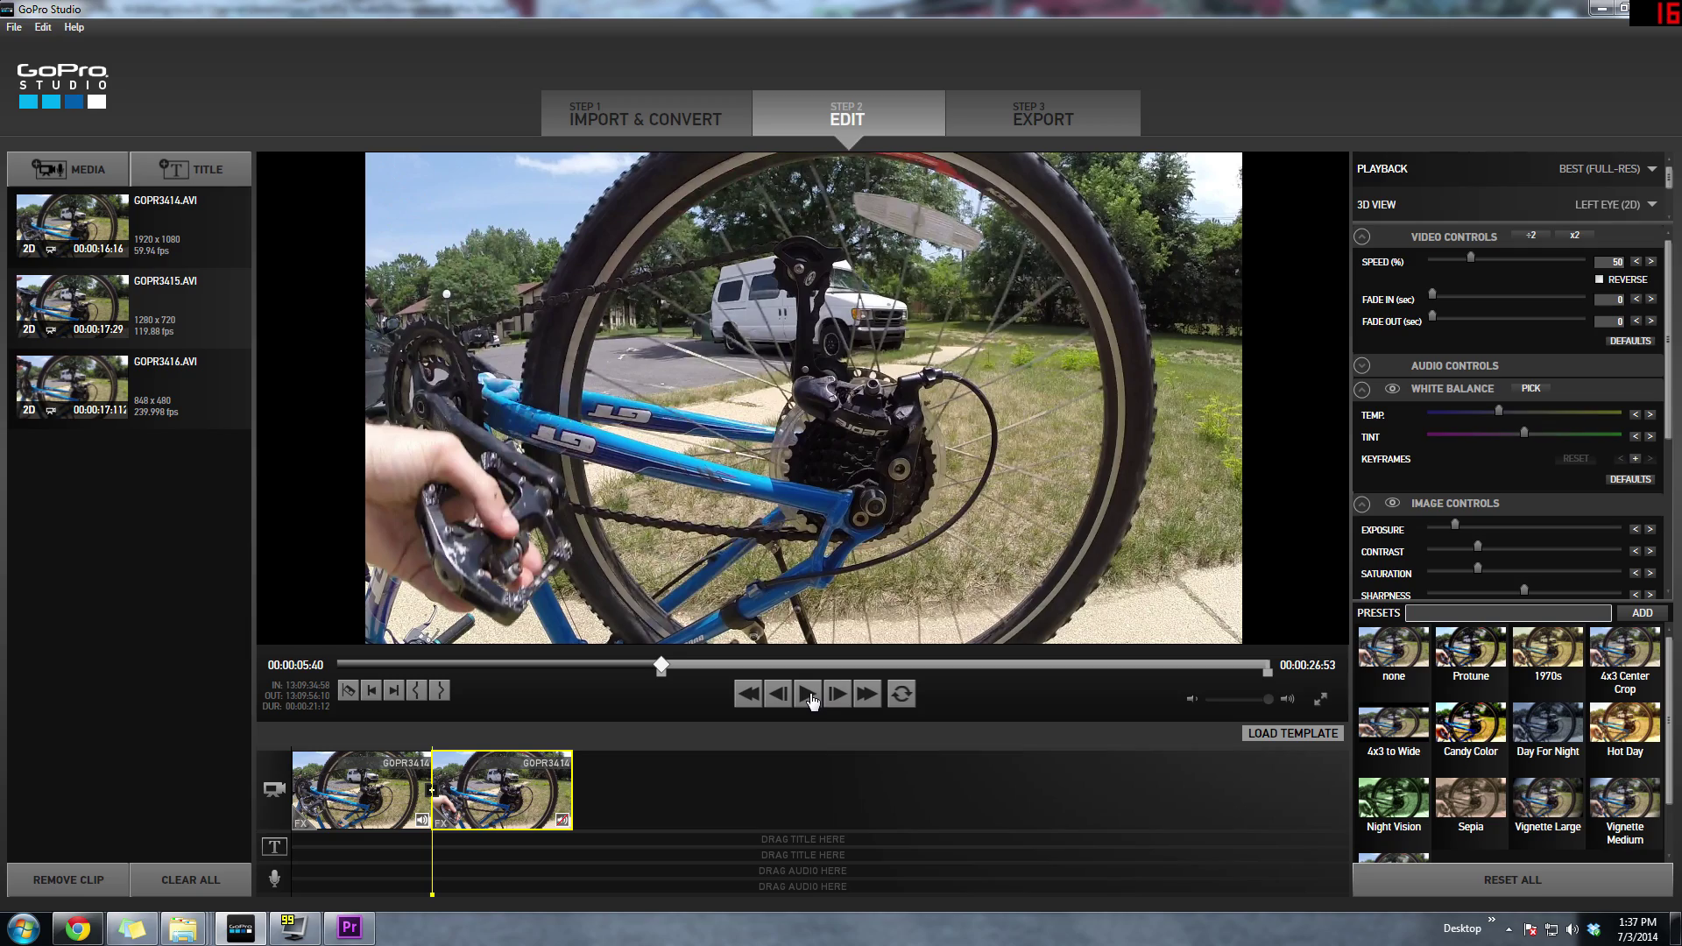
click(809, 695)
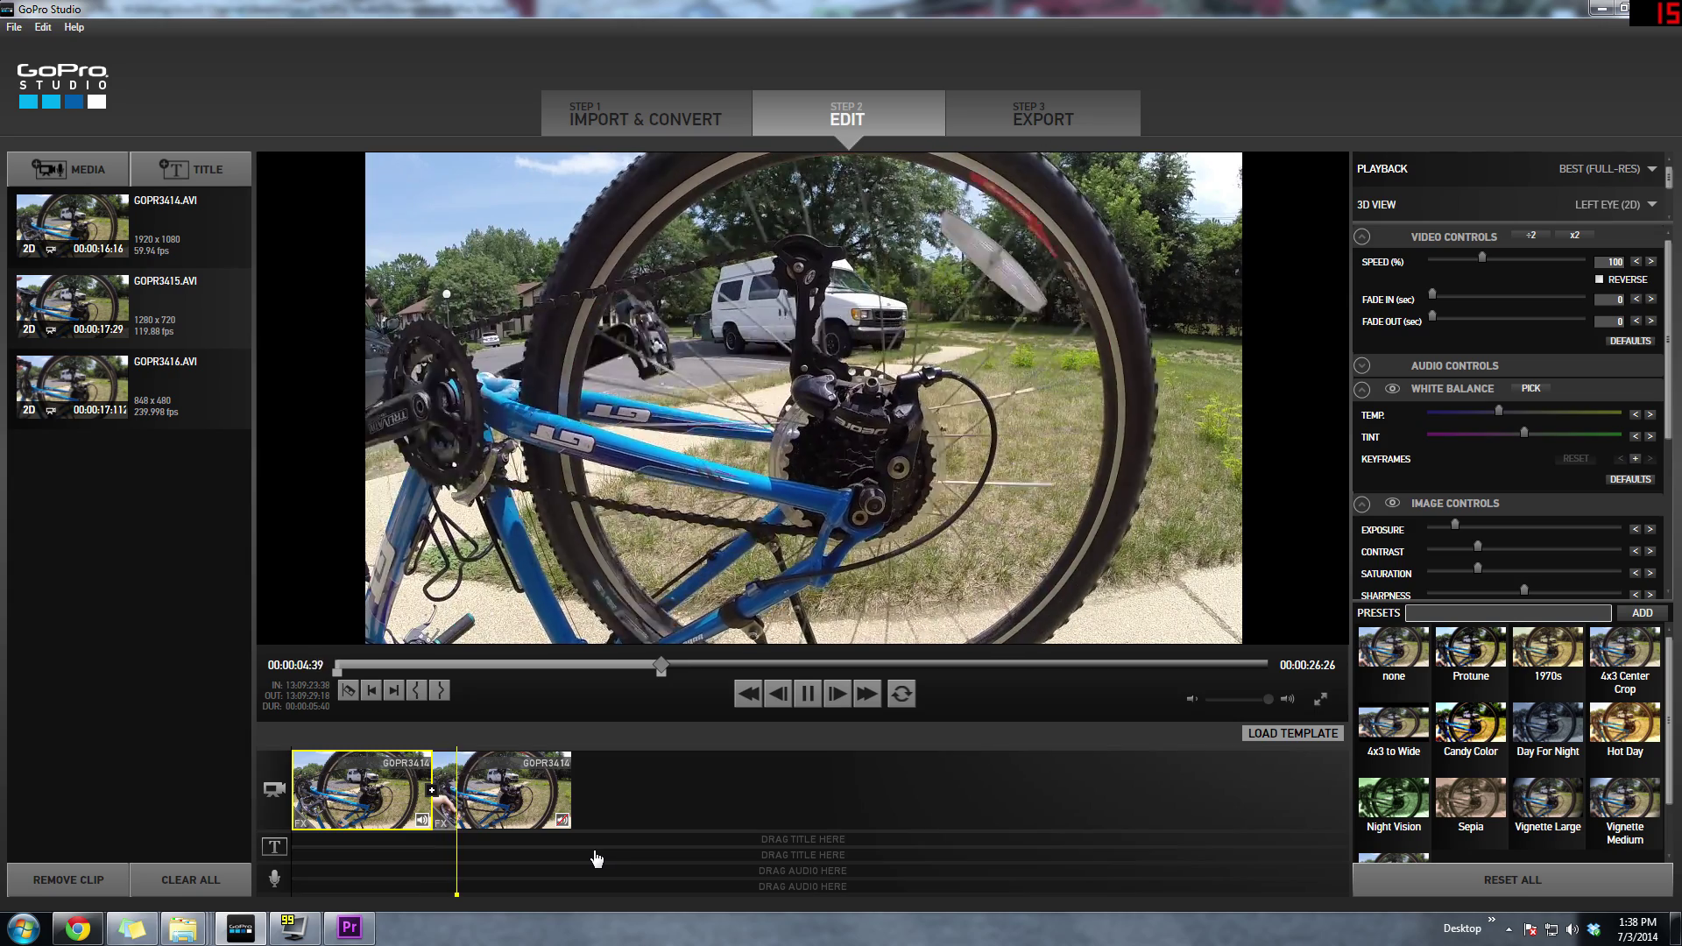
- Add GOPR3415.AVI after the second timeline clip and split it at the chosen point
click(144, 330)
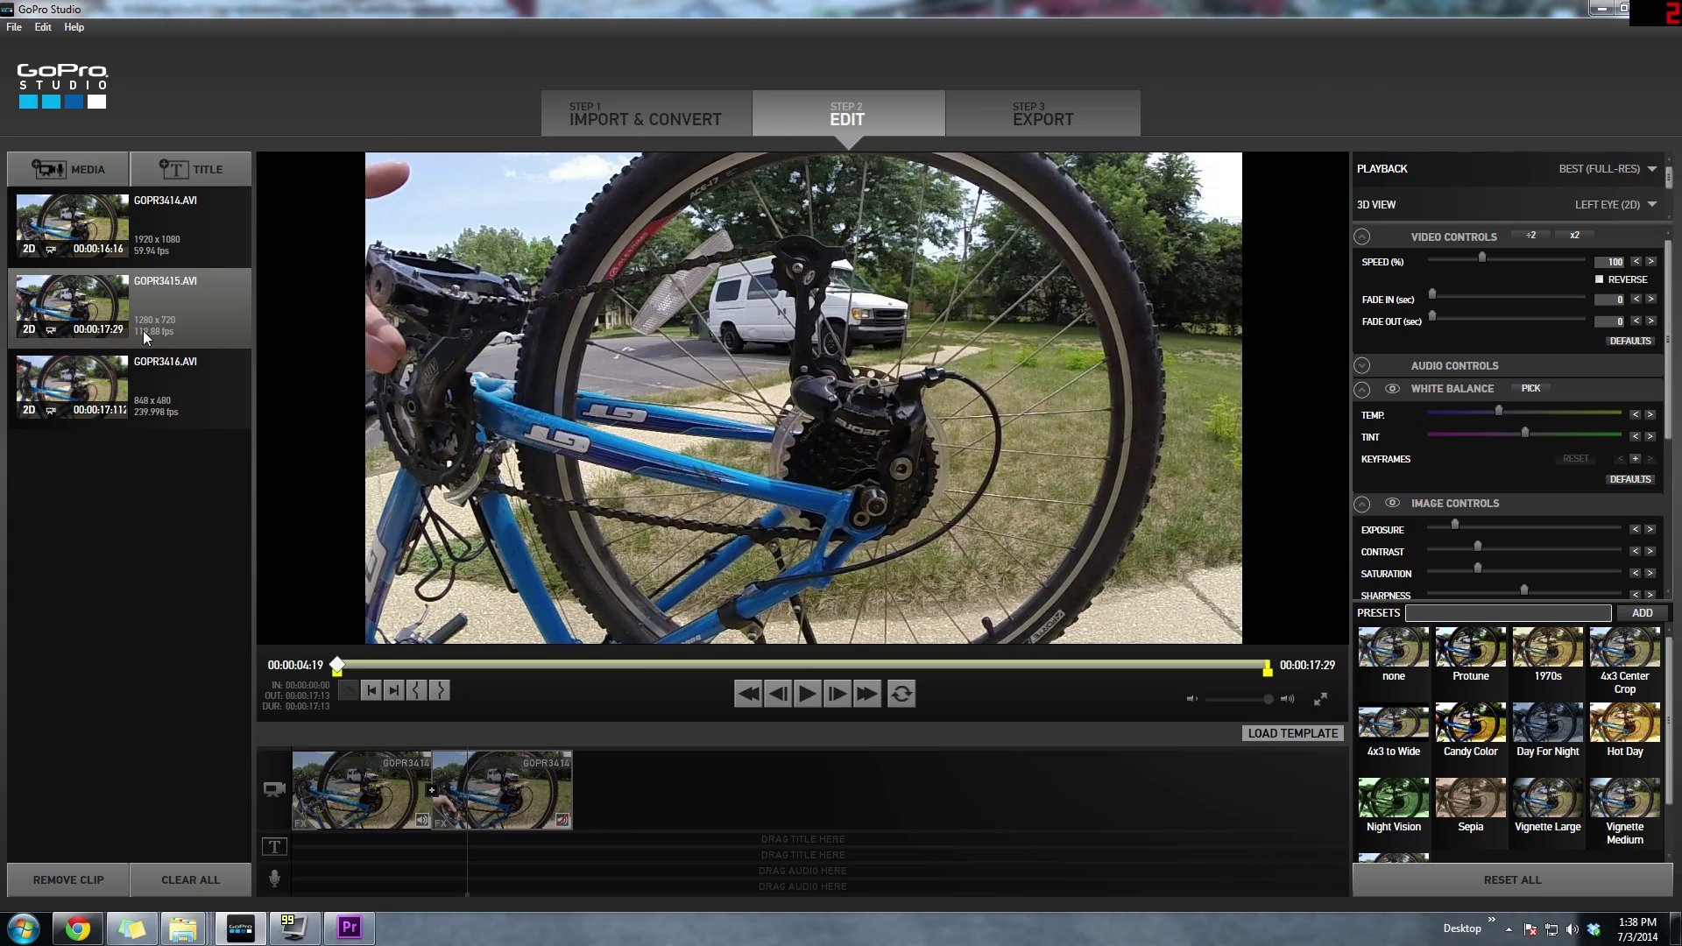
mouse_move(144, 329)
mouse_down()
mouse_move(218, 342)
mouse_move(634, 808)
mouse_move(624, 782)
mouse_up()
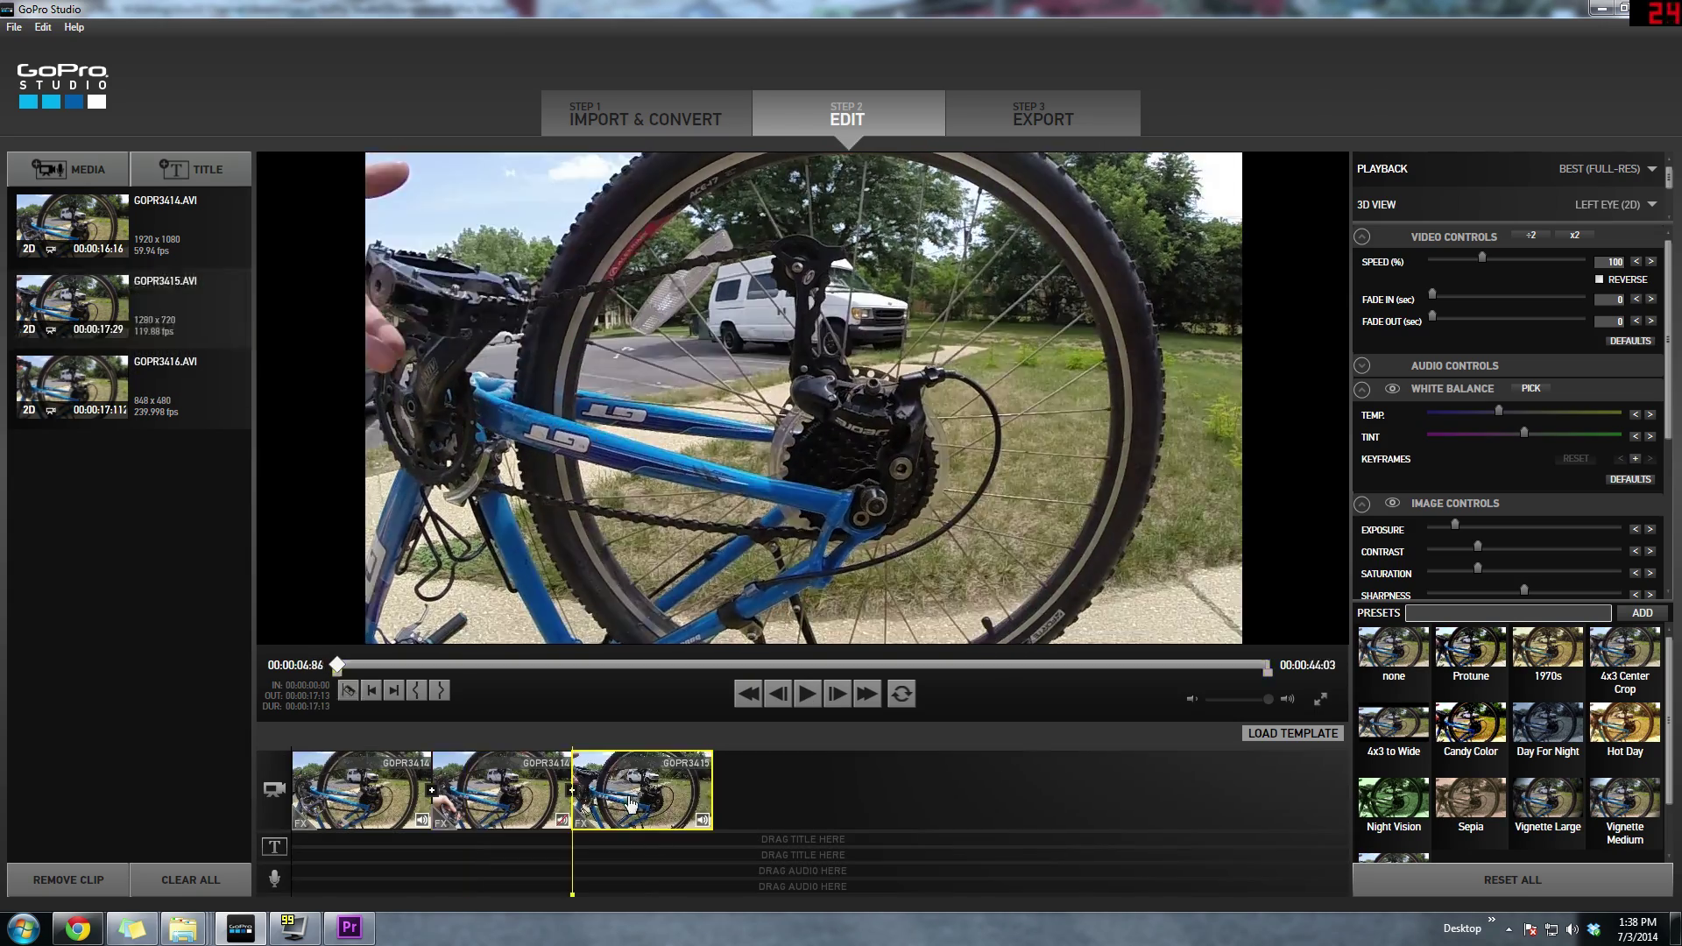
key(space)
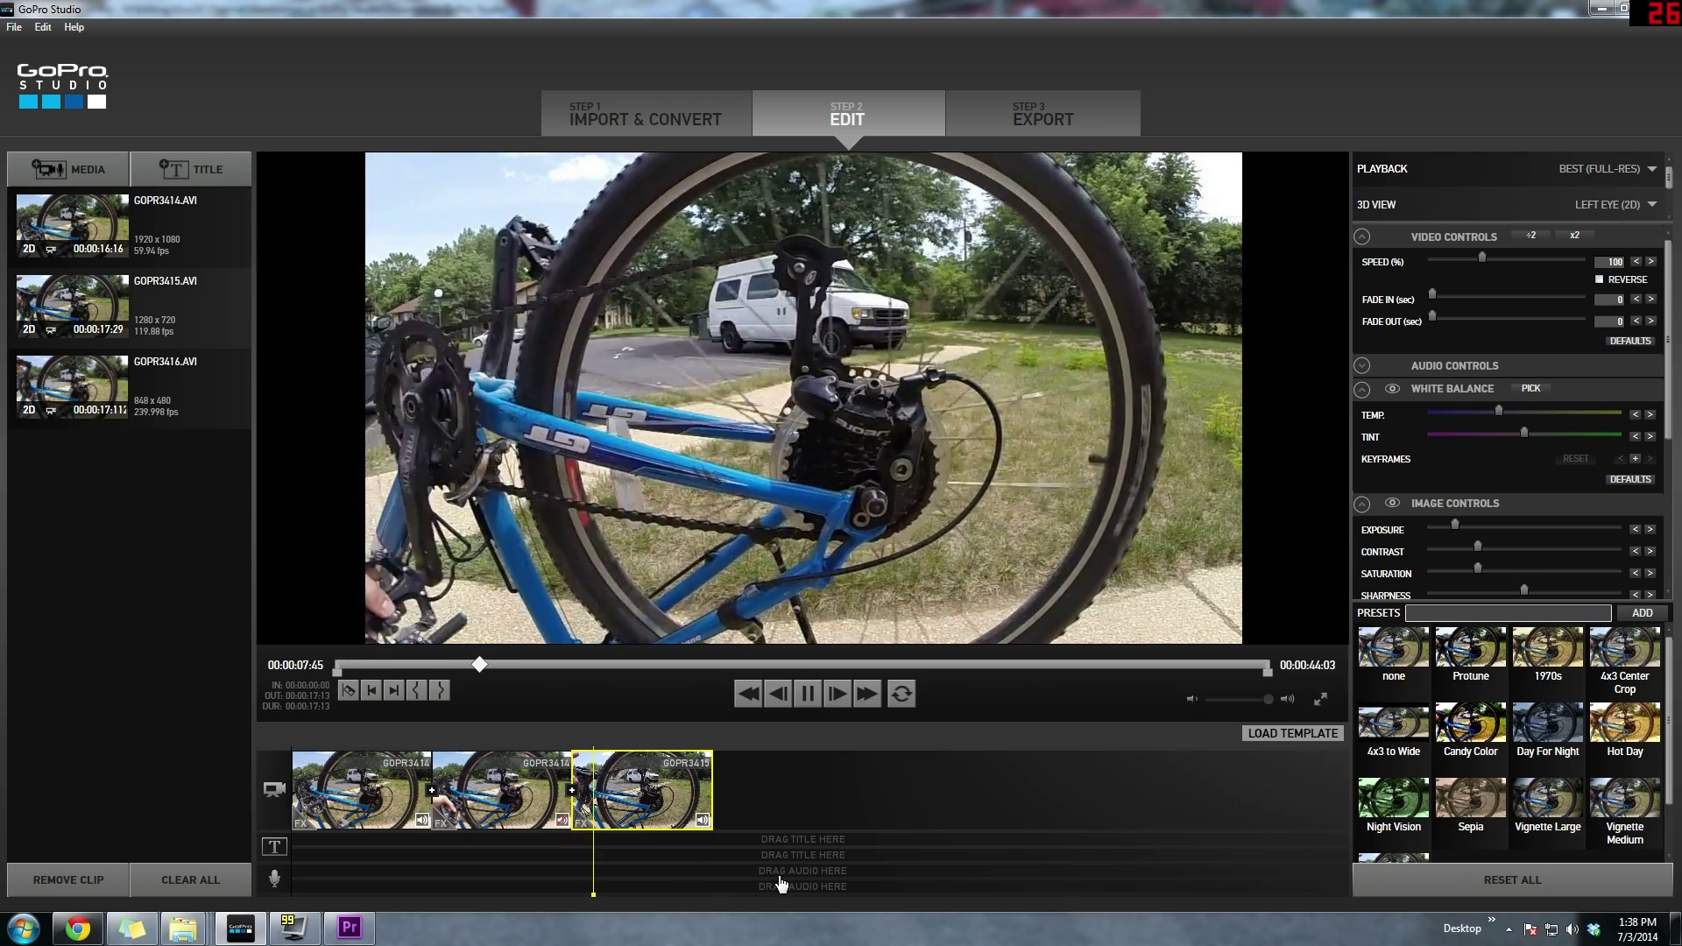
key(space)
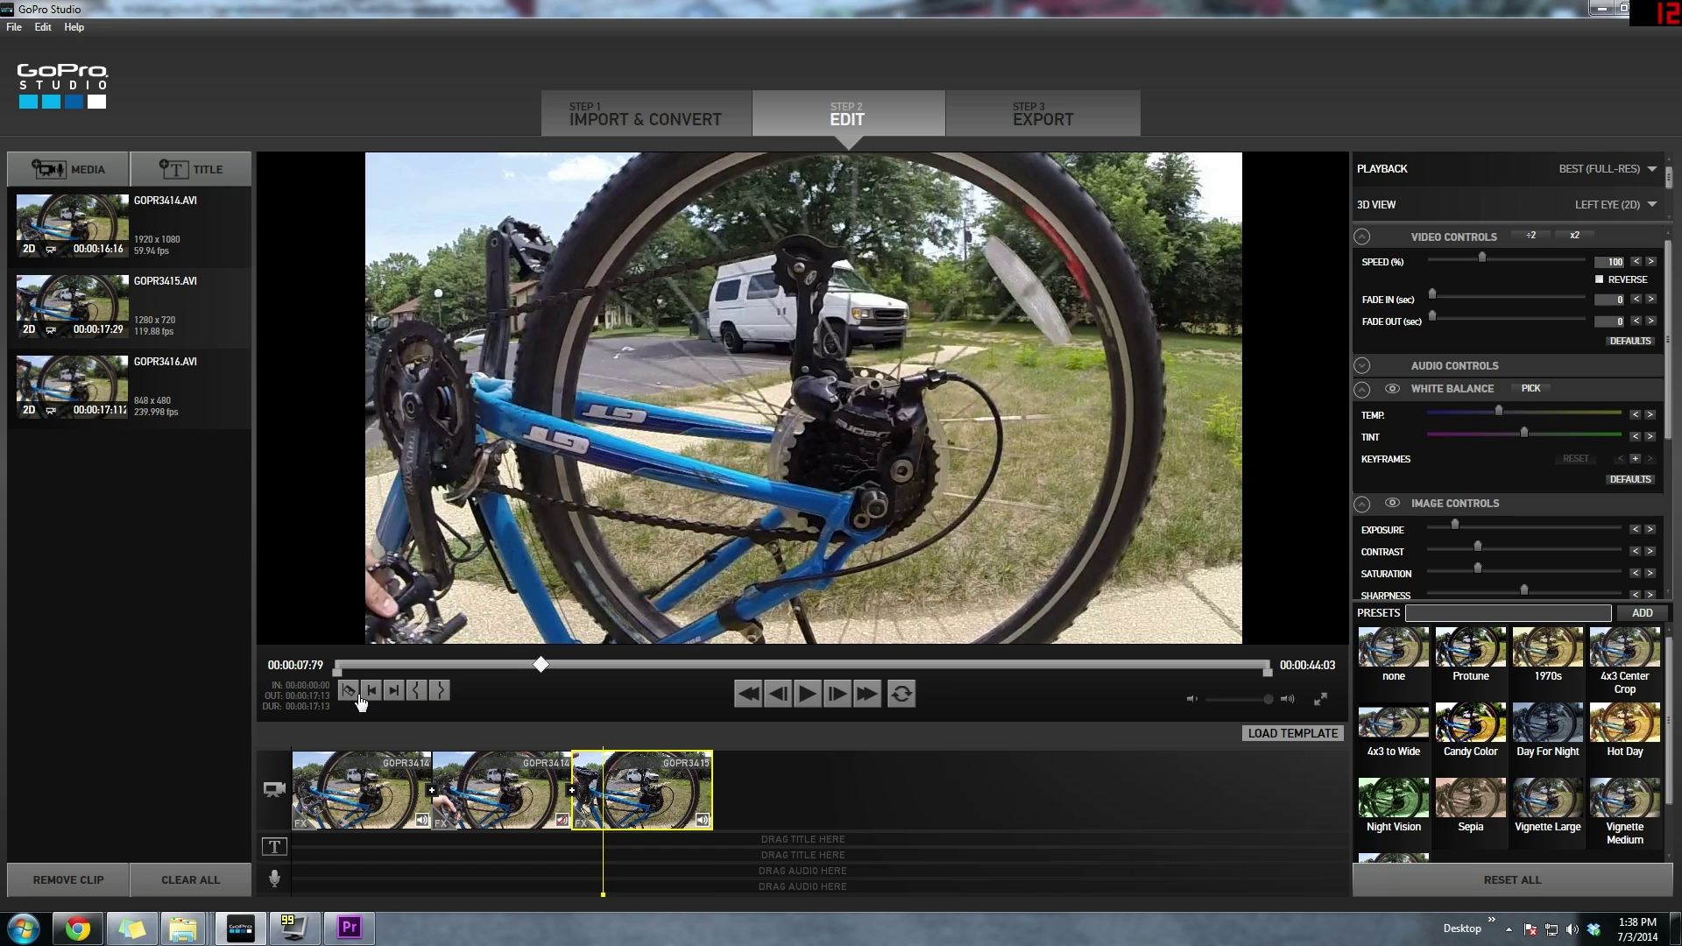
click(348, 691)
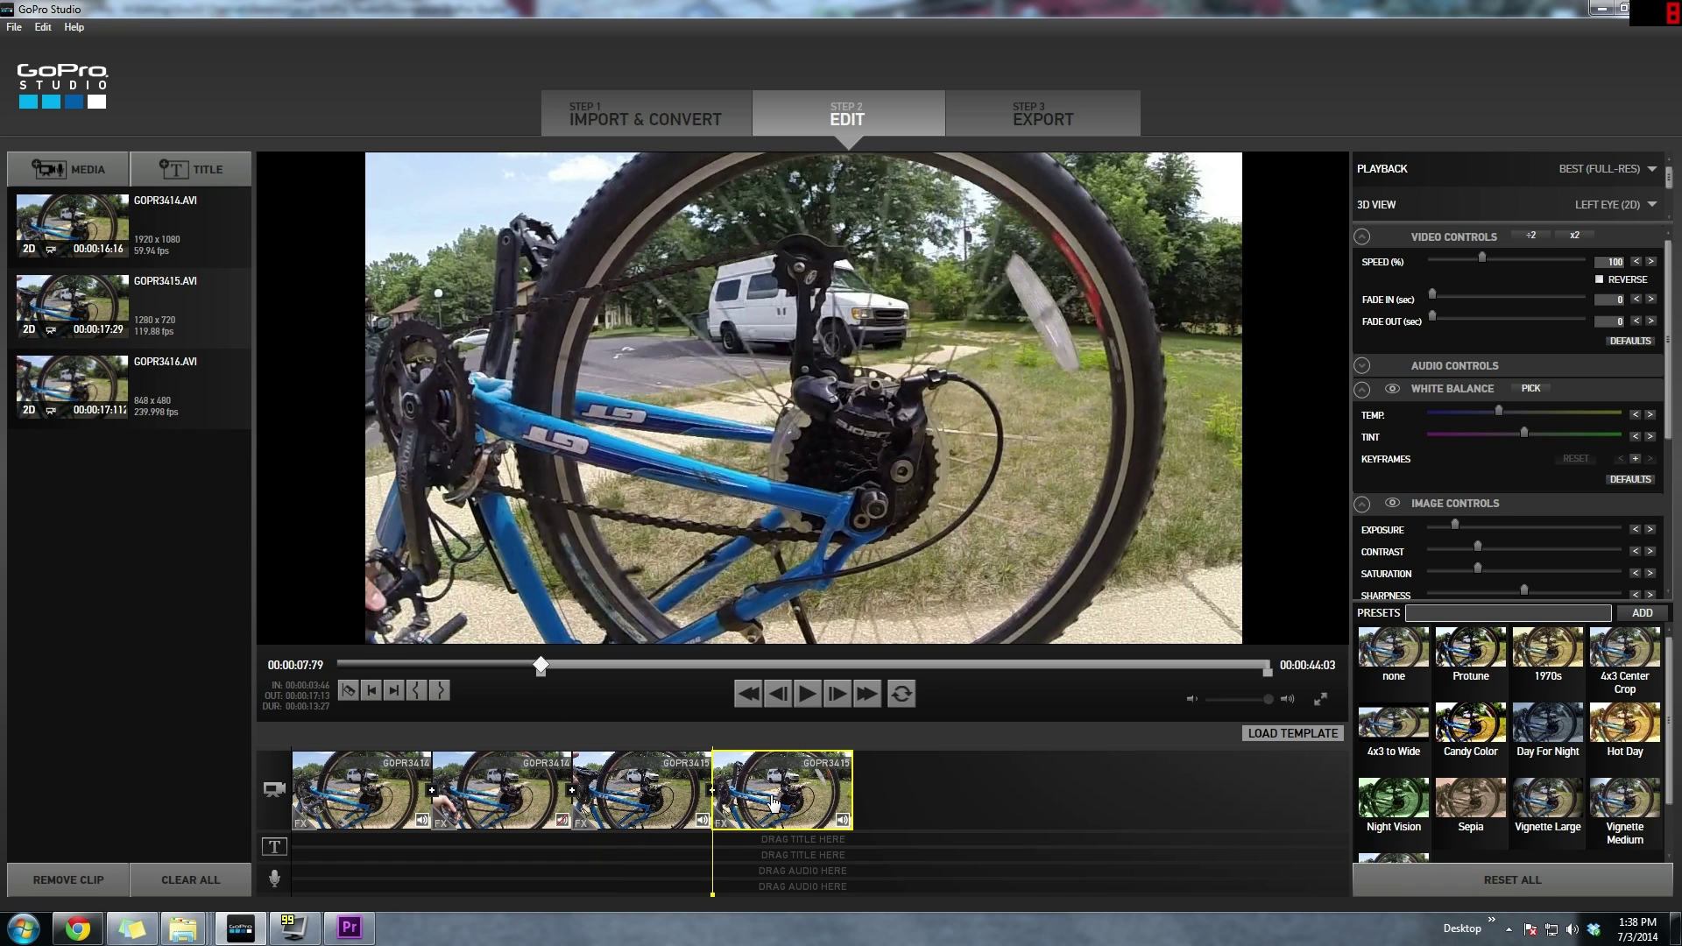
- Set the fourth clip to 25% speed, preview the slowdown, and append GOPR3416 to the timeline
click(1615, 262)
text(25)
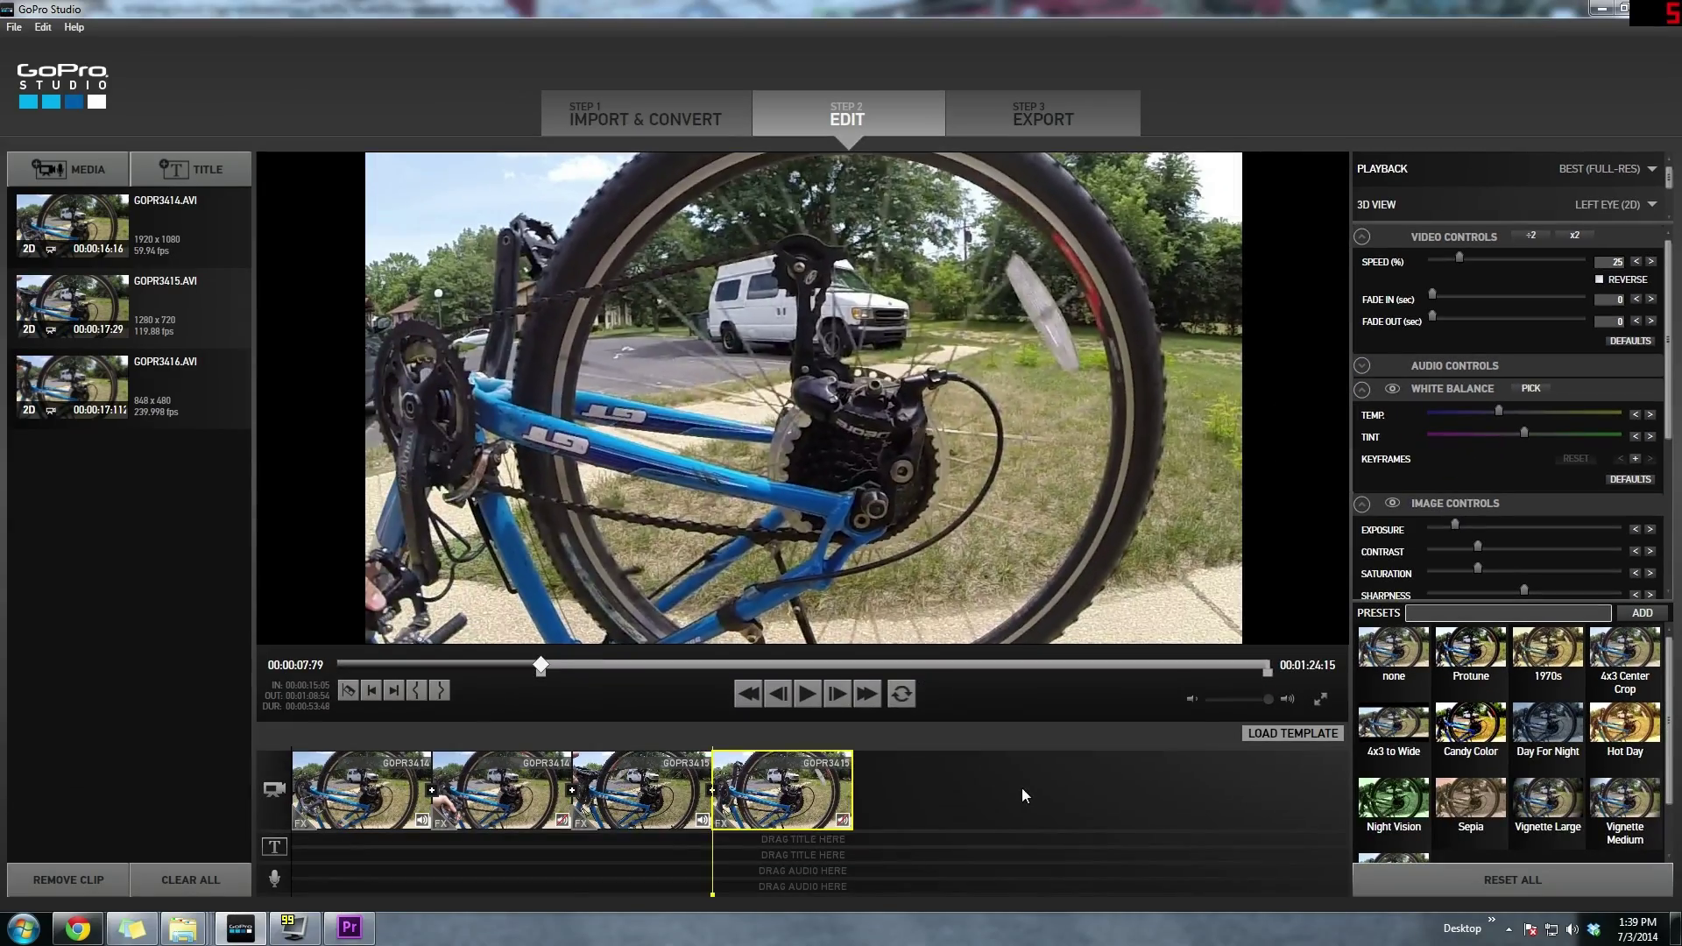
click(676, 824)
key(space)
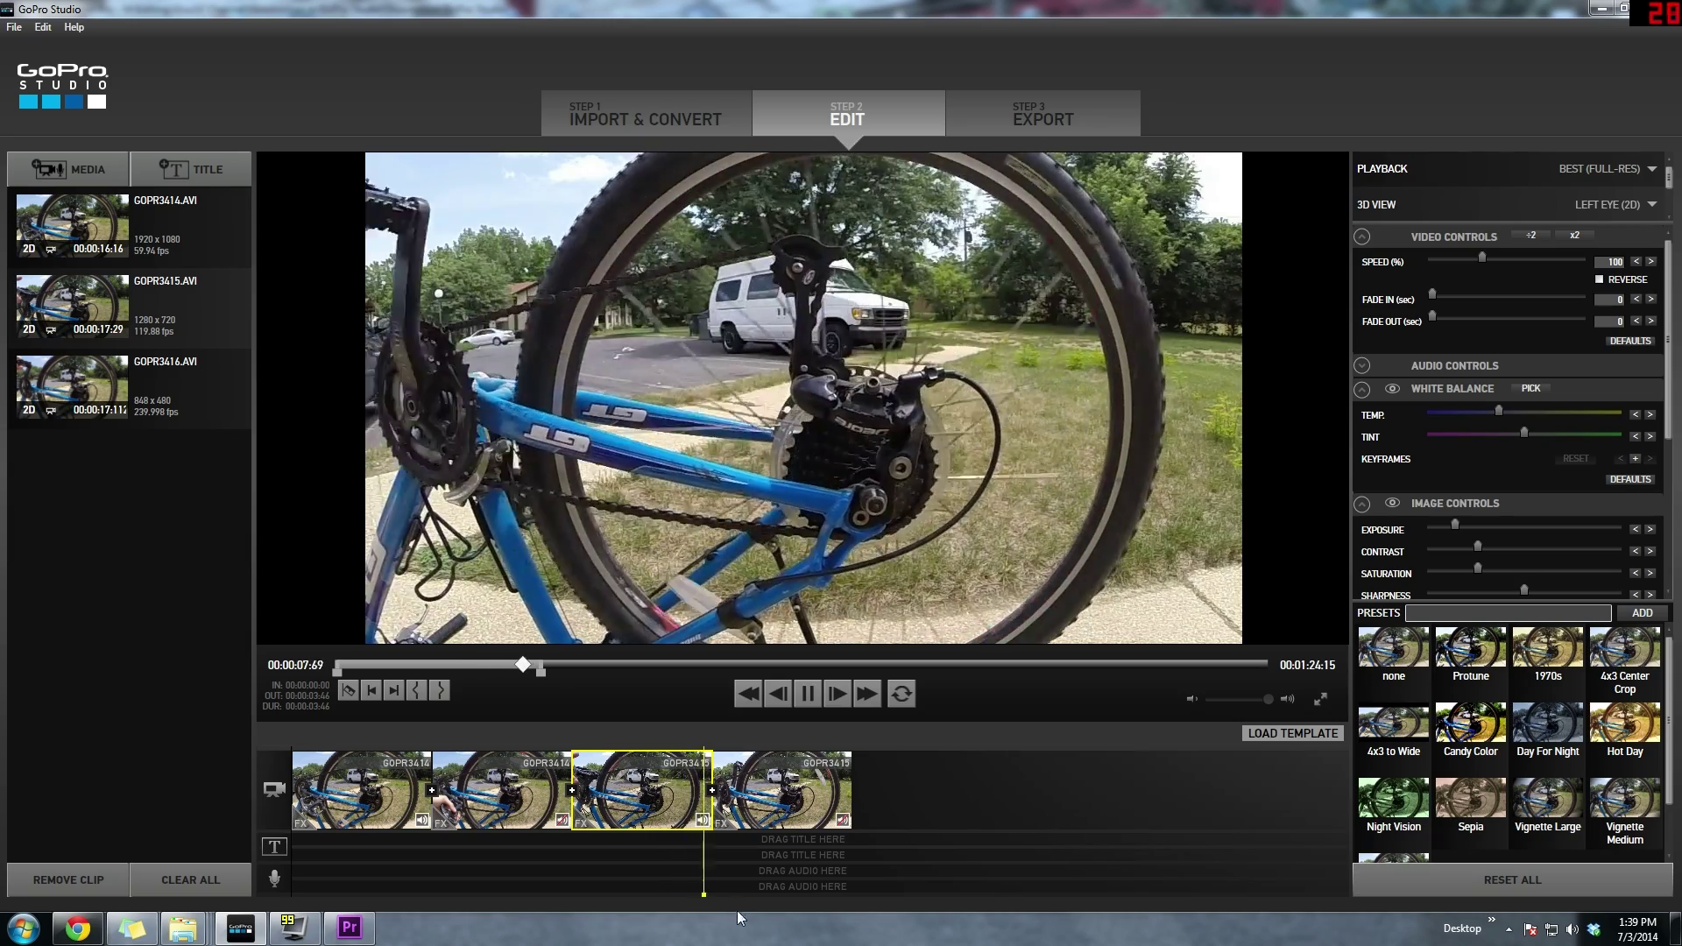
click(846, 825)
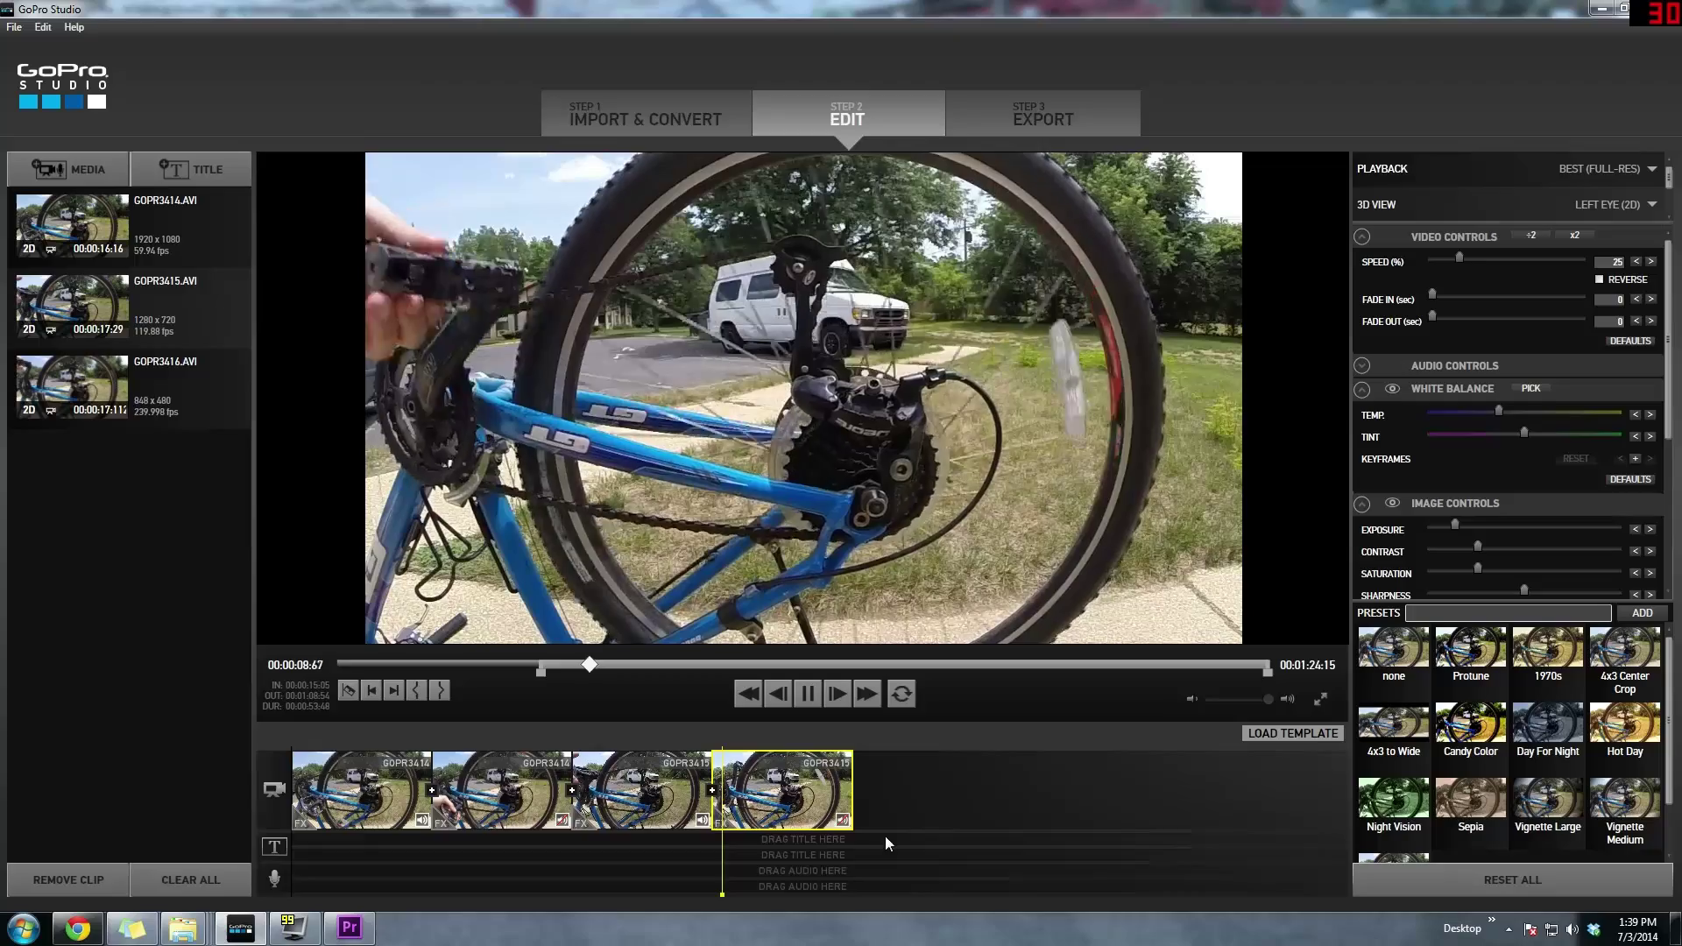
drag(70, 386, 900, 799)
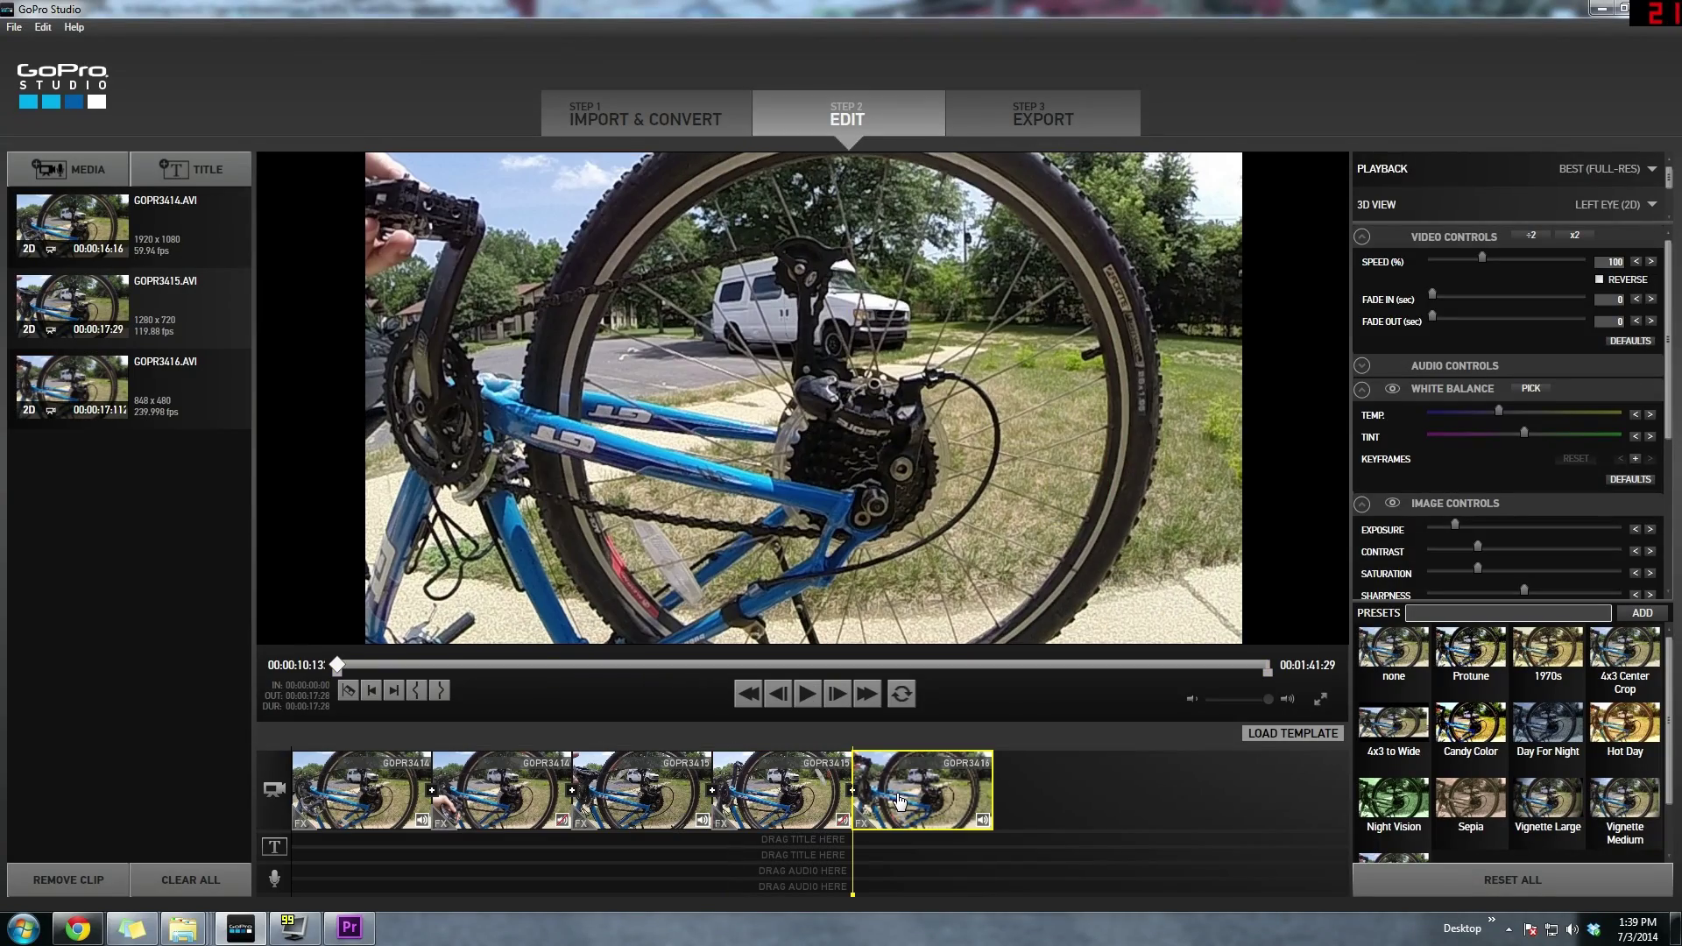
- Split GOPR3416 at the playhead and slow its last part to 12% speed
key(space)
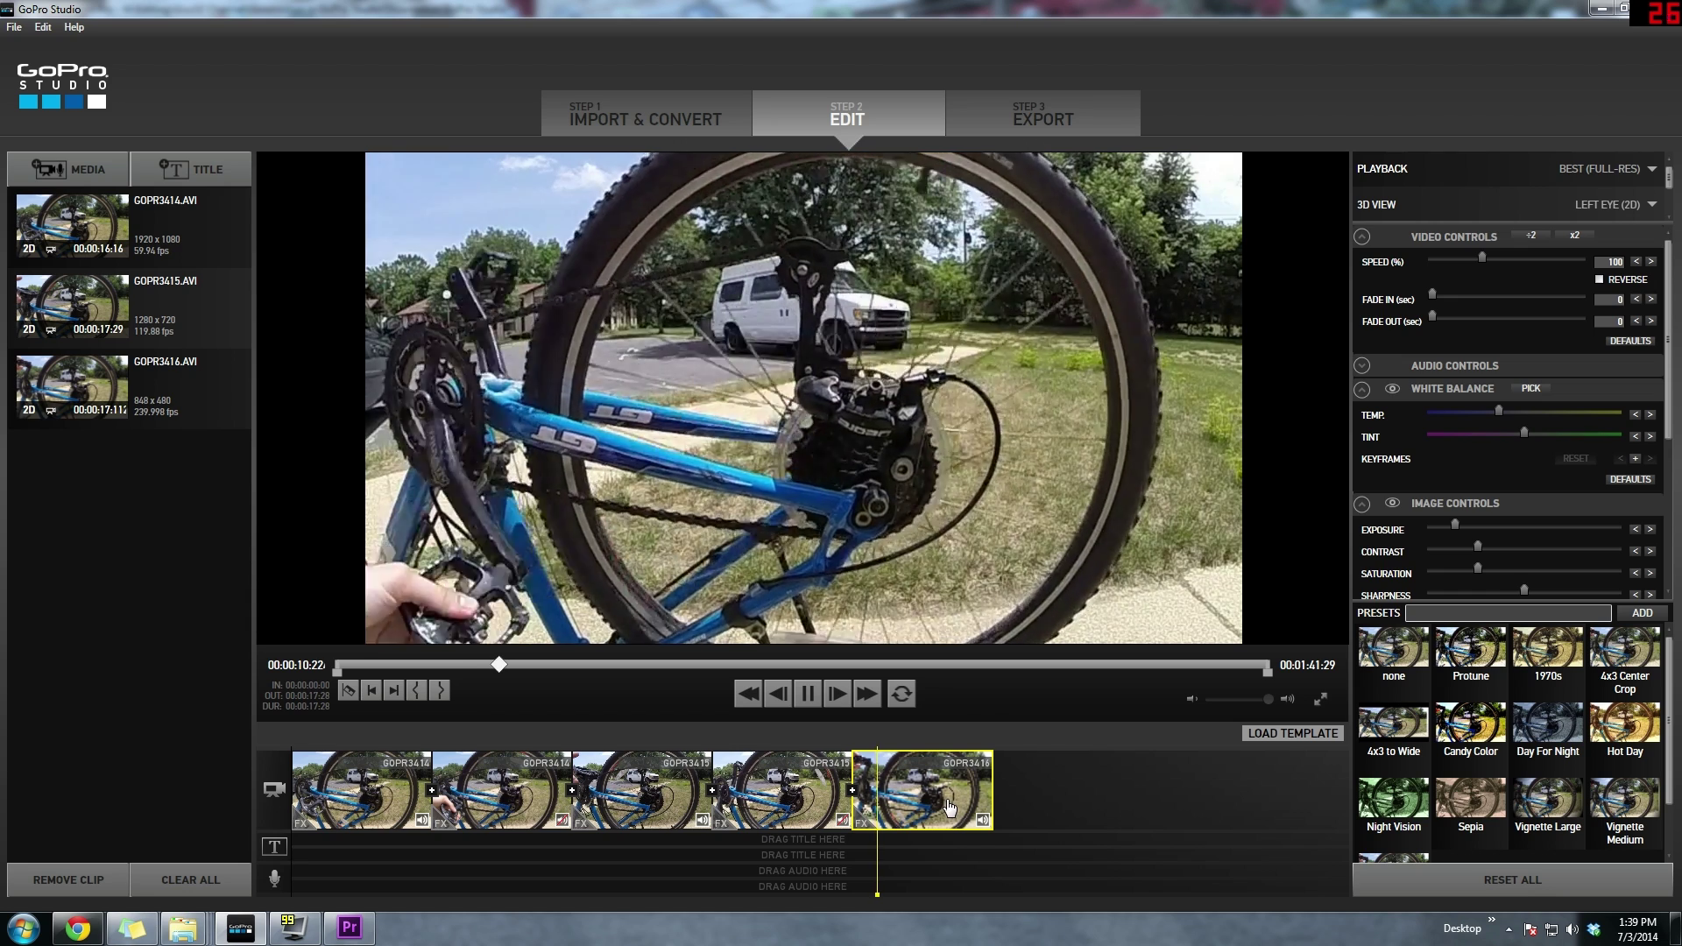
click(348, 690)
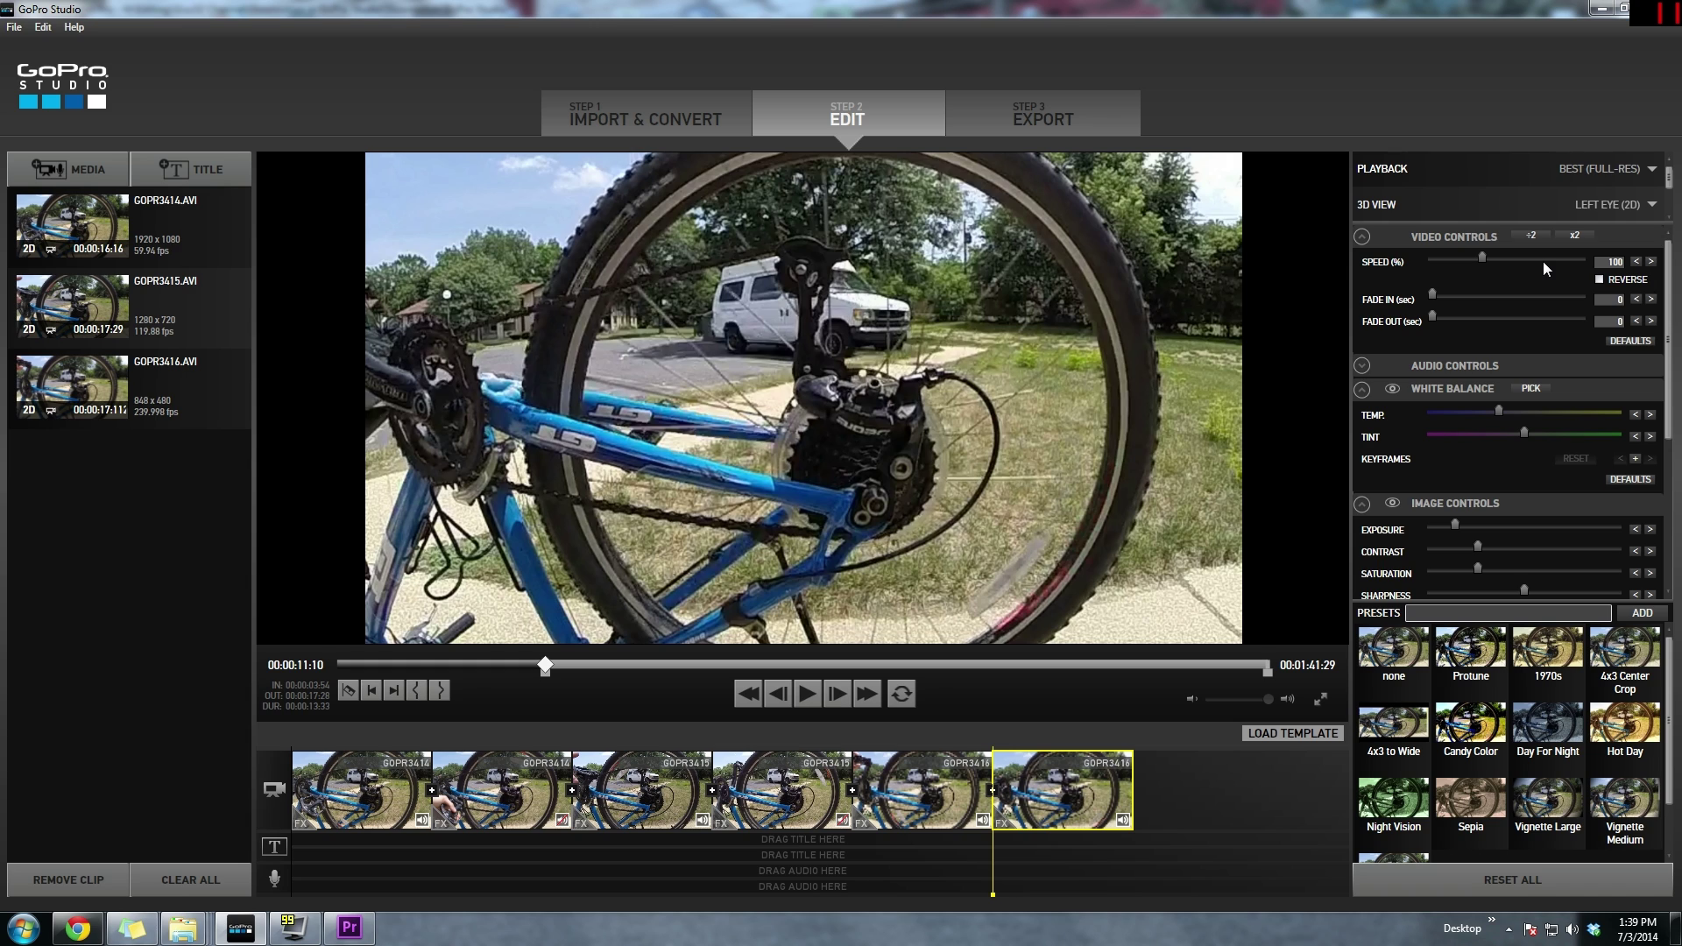
double_click(1615, 262)
click(1628, 341)
click(959, 789)
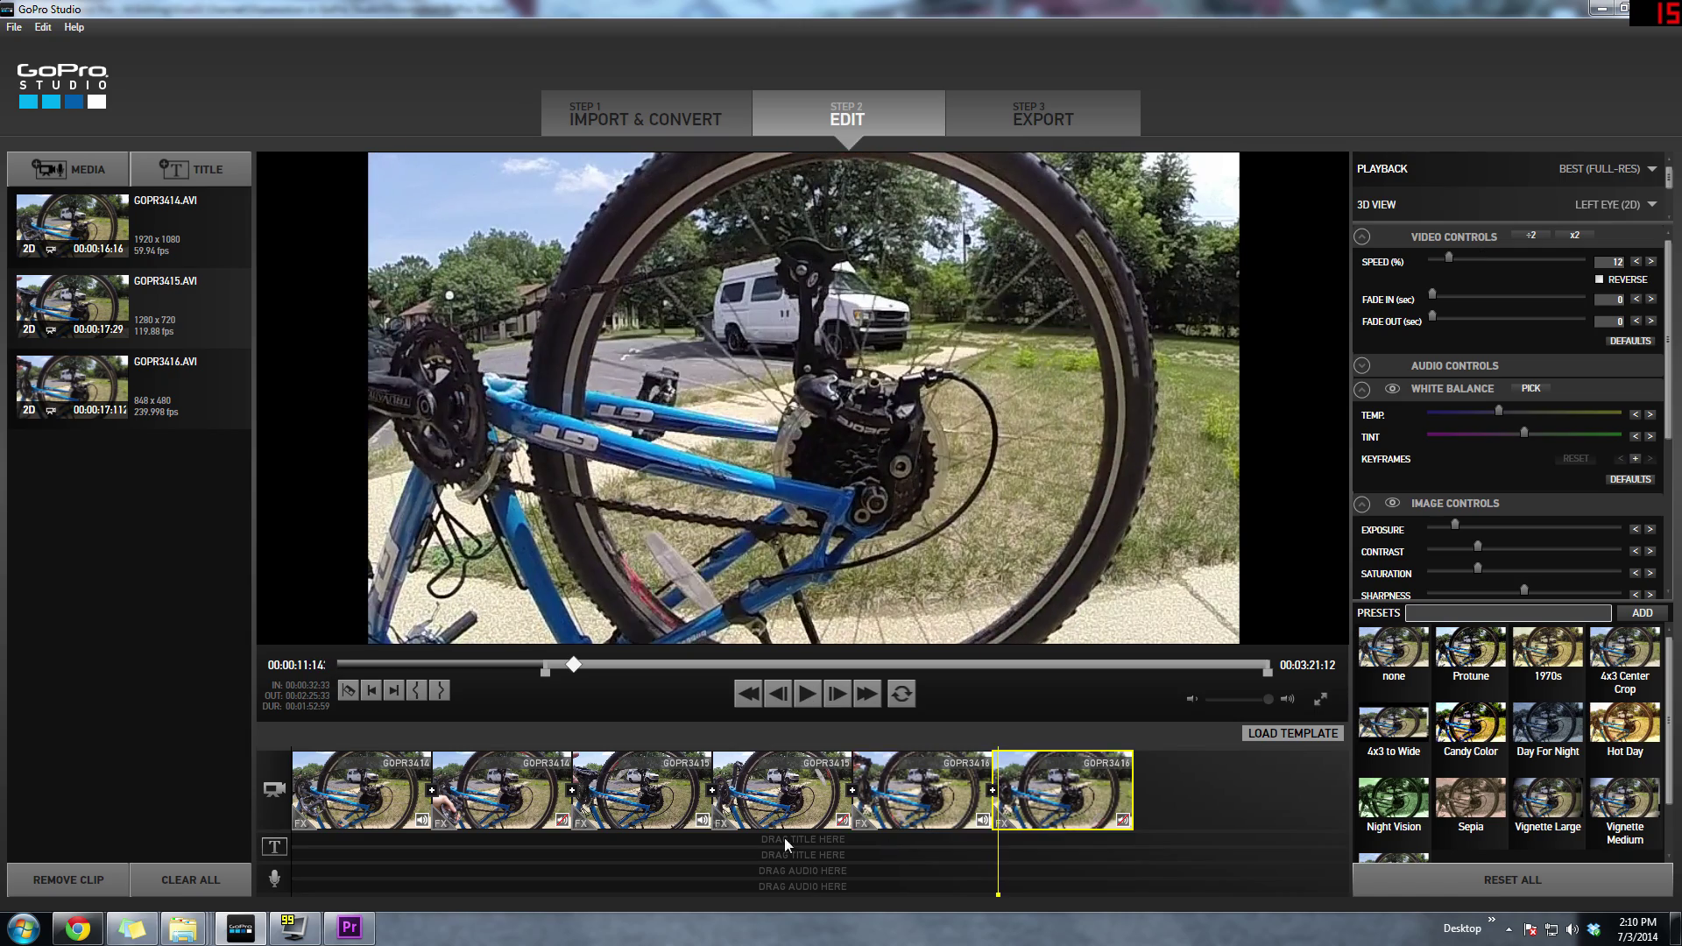
- Split the 12% section again, set the new last clip to 100% speed, and replay from clip five
click(352, 692)
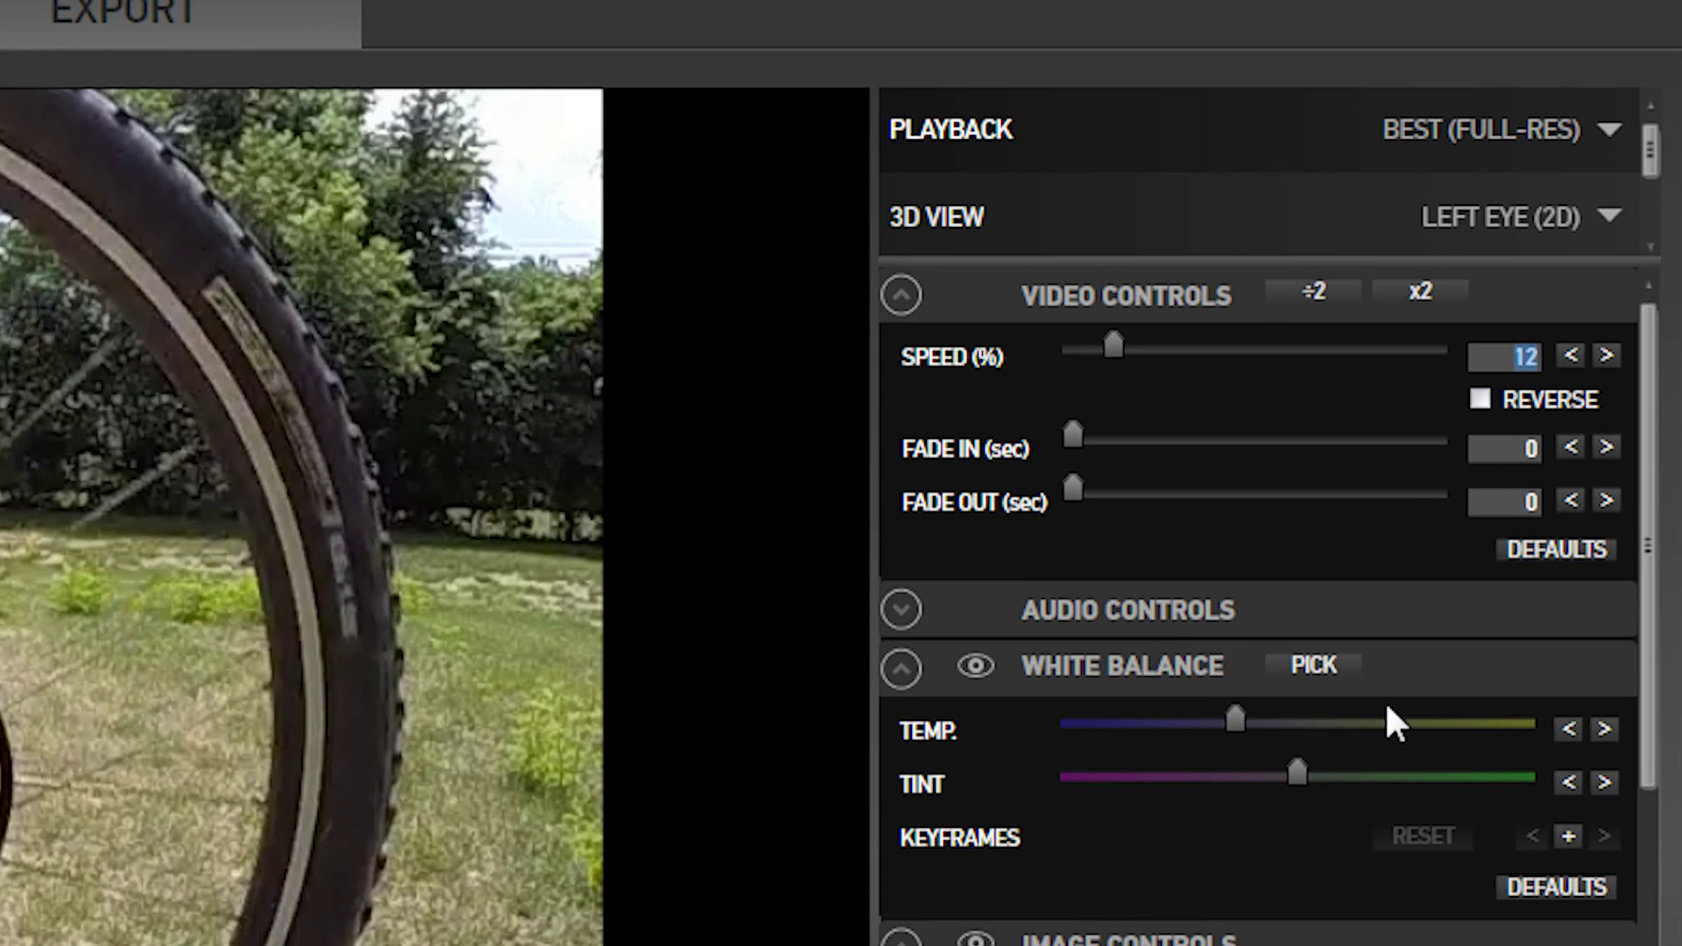
text(100)
mouse_move(1562, 414)
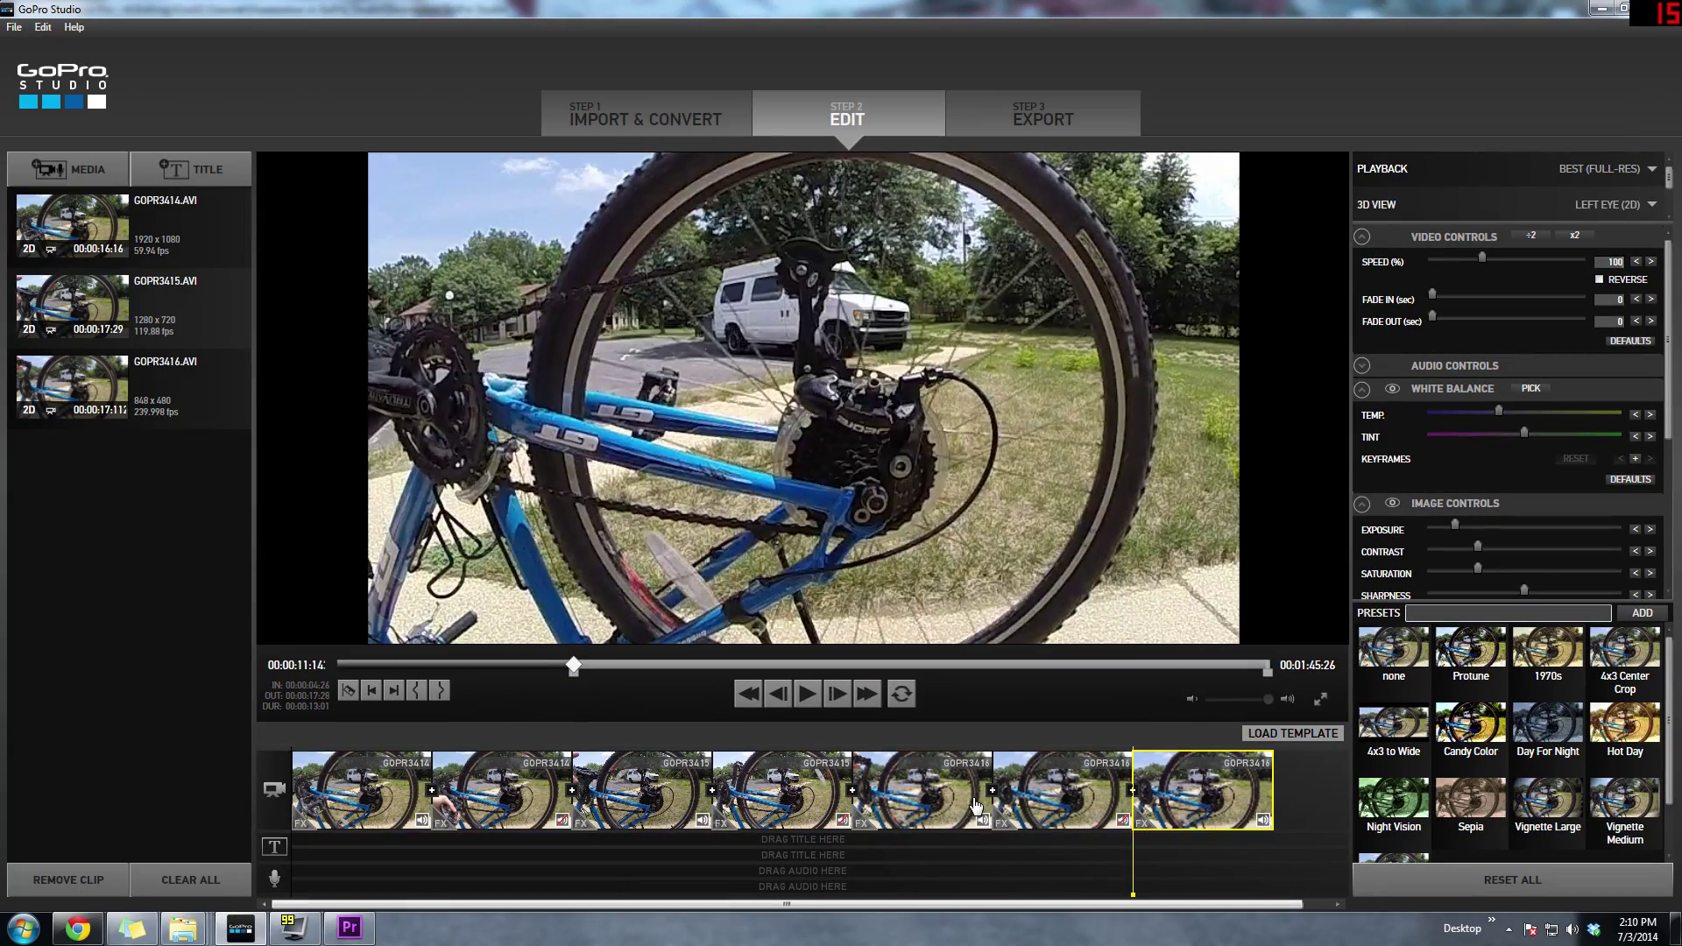
click(950, 797)
key(space)
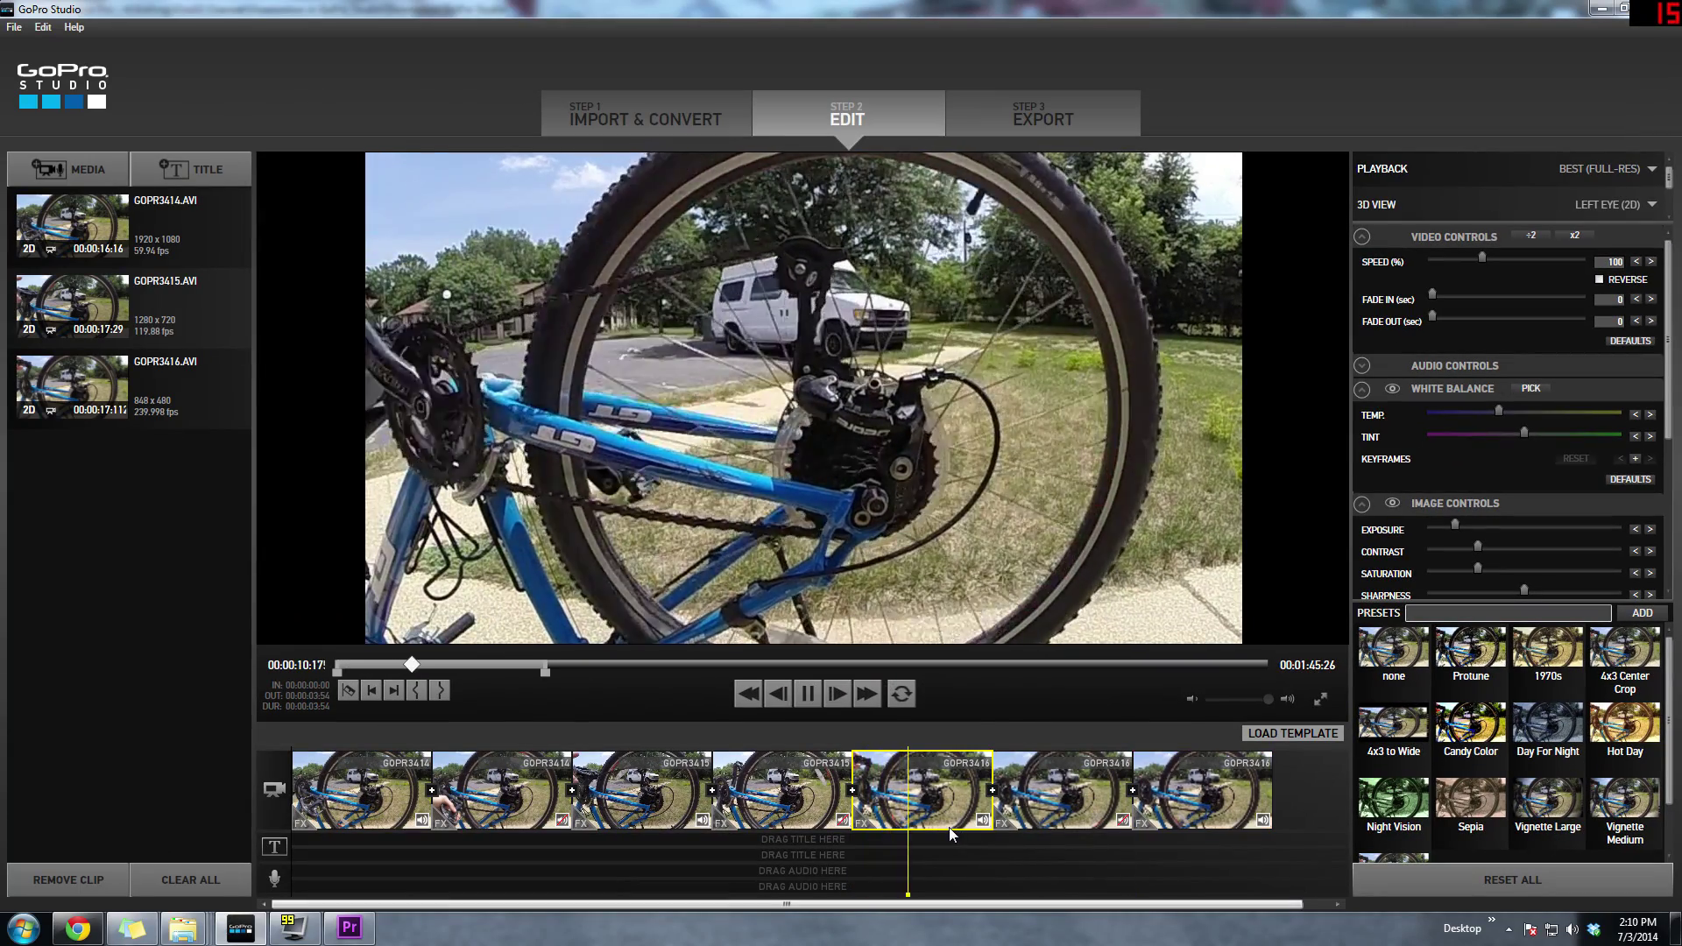